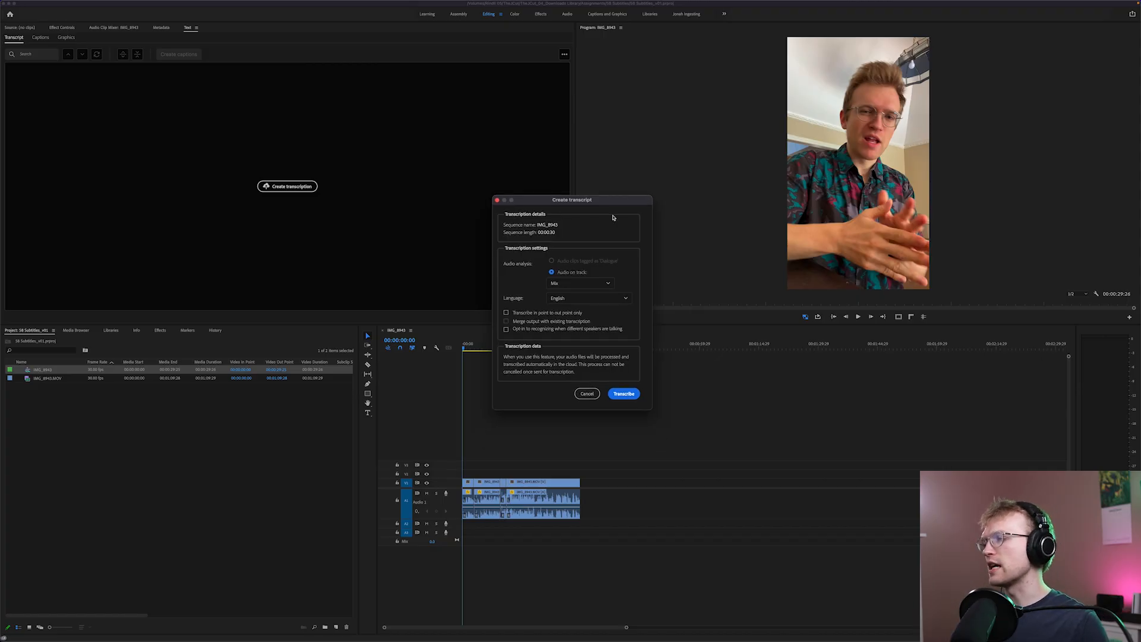
Transcribe the sequence's English audio mix and play the sequence back to check the transcript against the speech
click(625, 394)
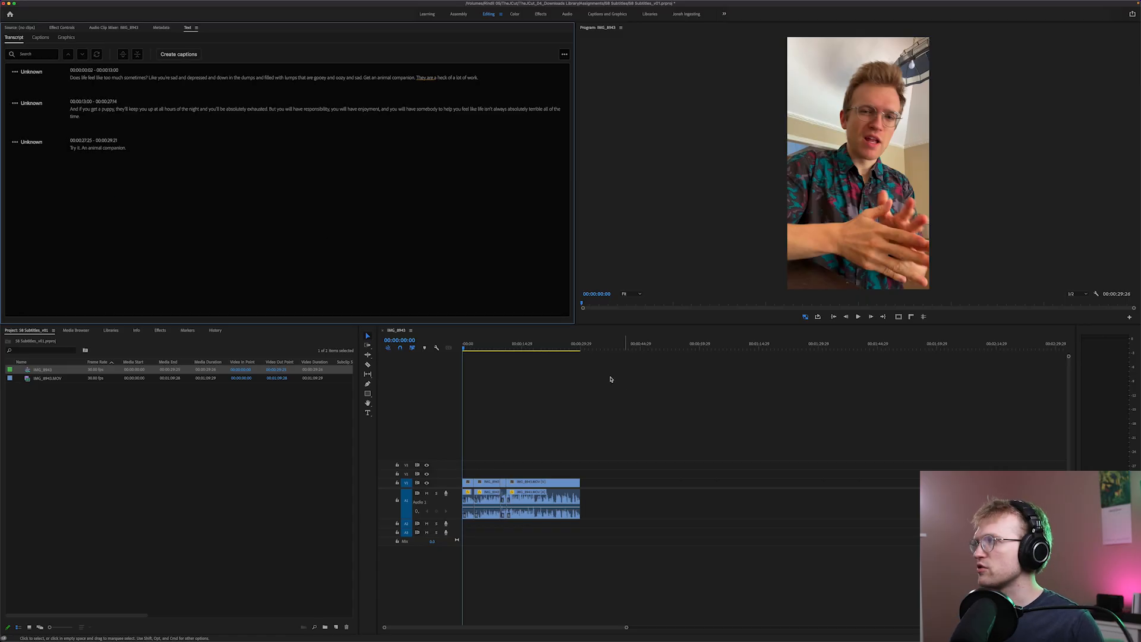
key(space)
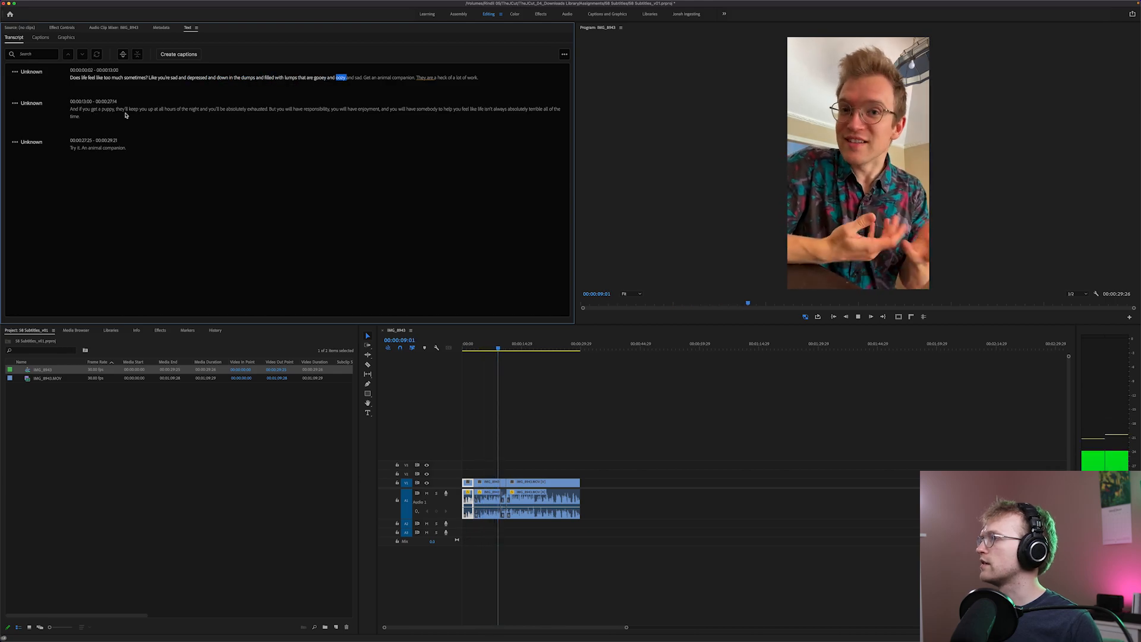
key(space)
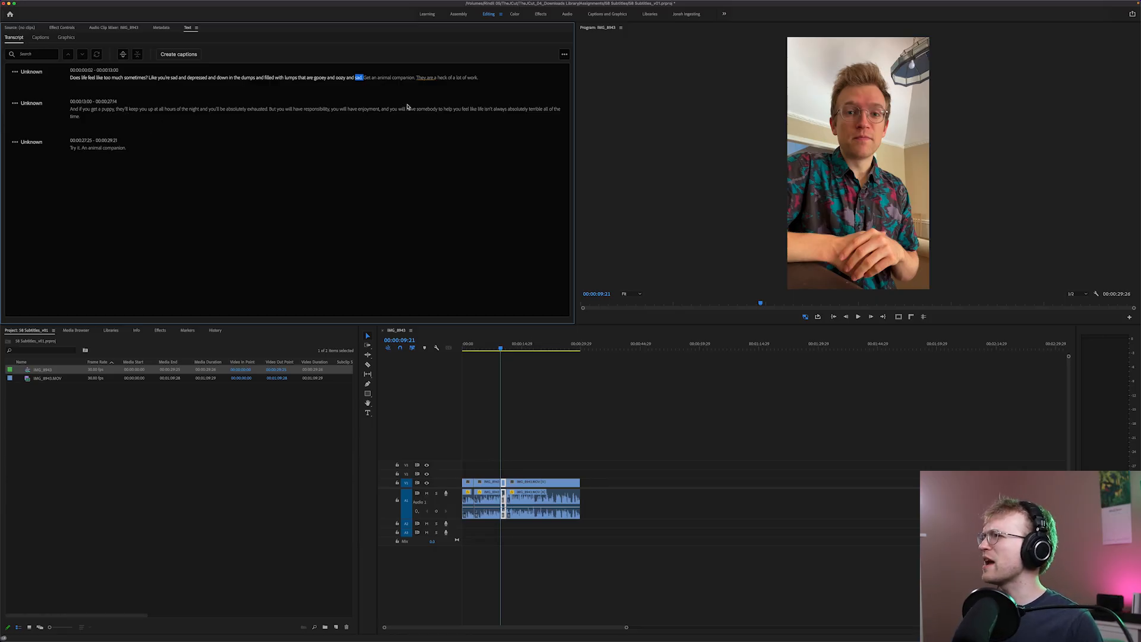
key(space)
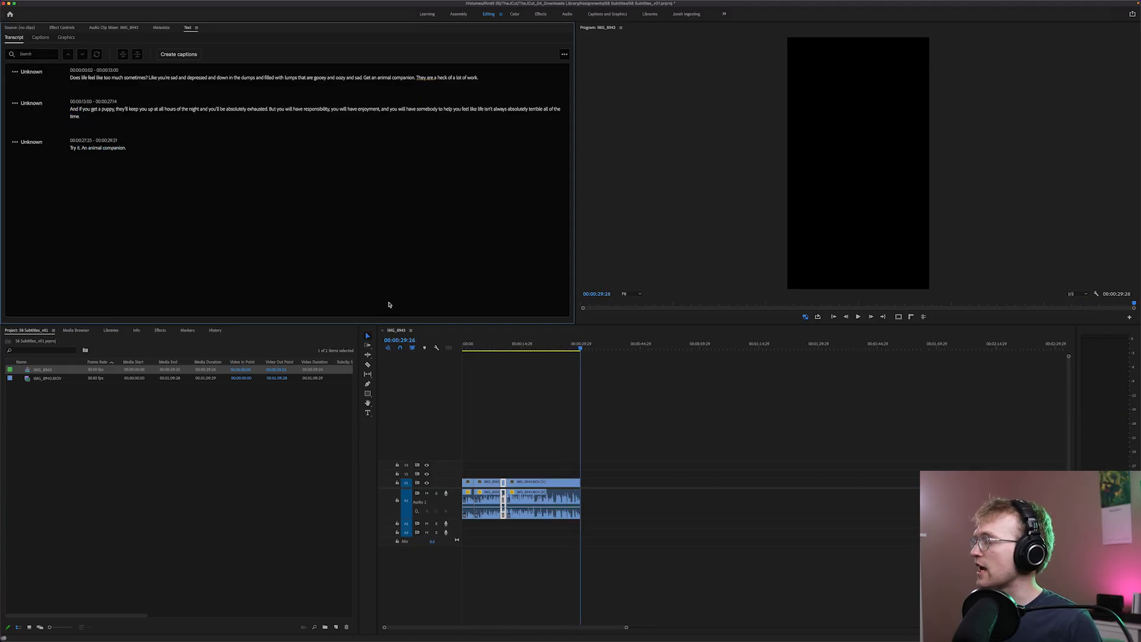
click(492, 367)
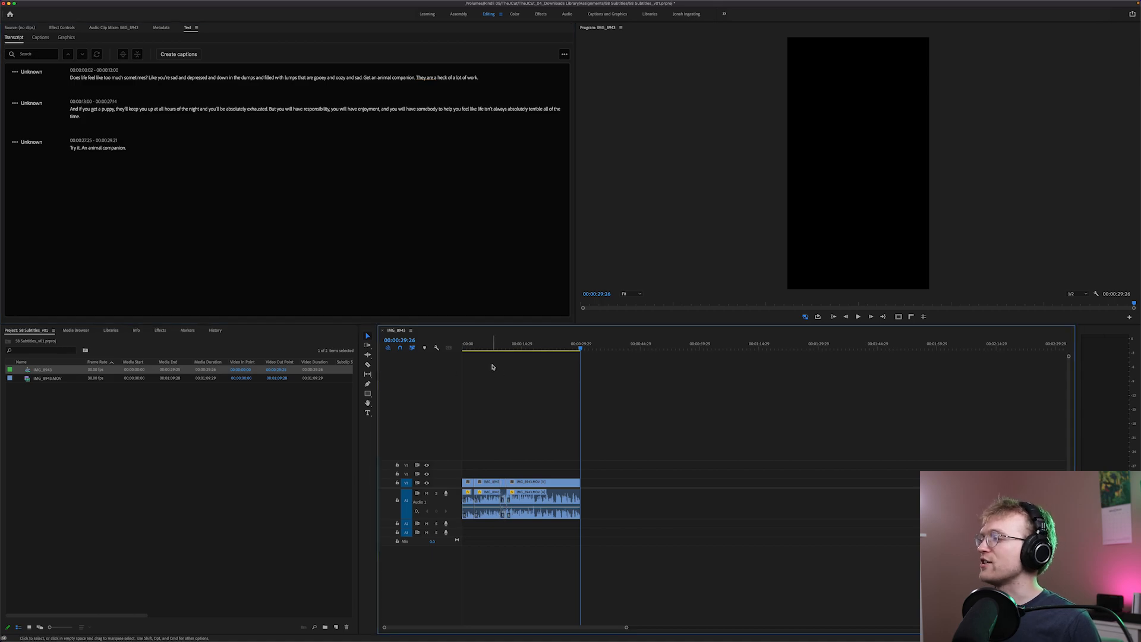
click(472, 351)
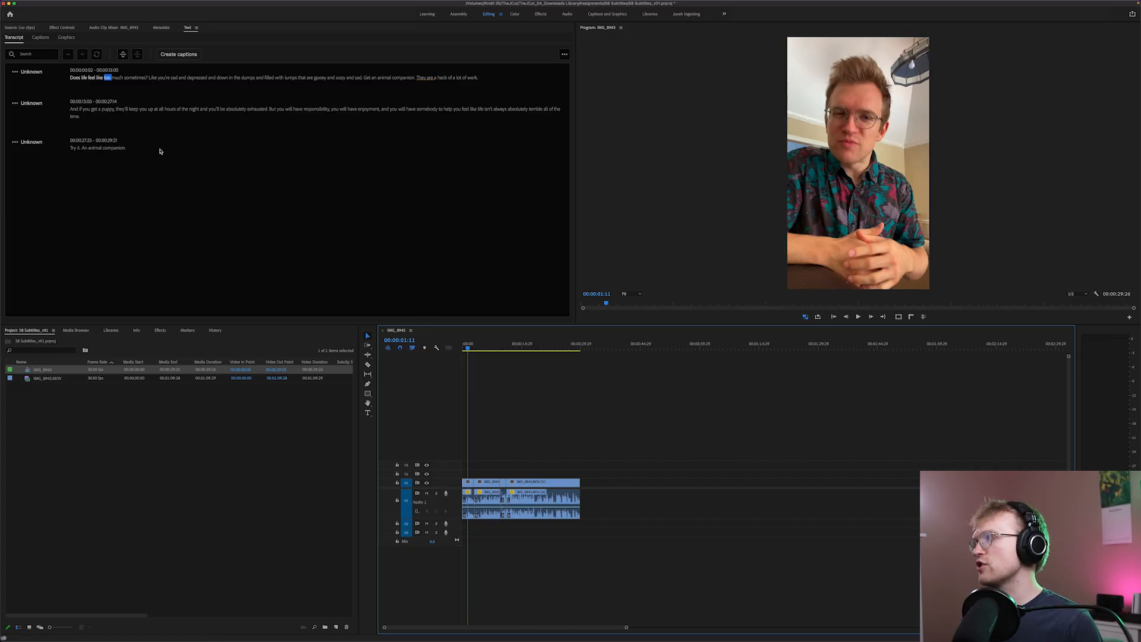
Jump to the word "sometimes?" in the transcript and open its paragraph for text editing, leaving the wording as it is
click(137, 78)
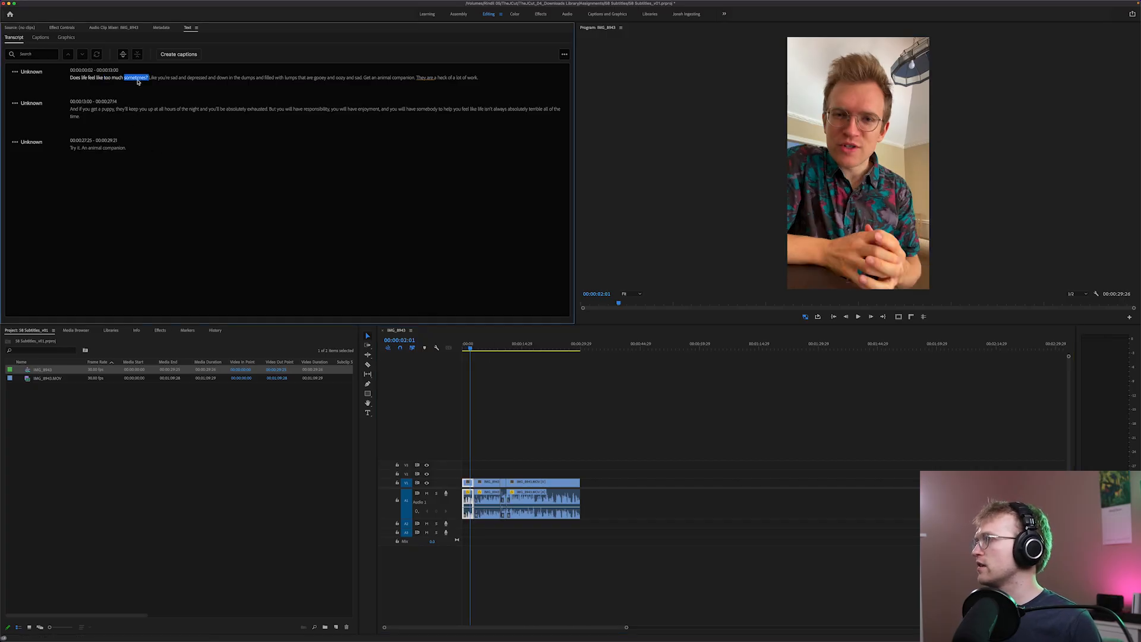
double_click(139, 78)
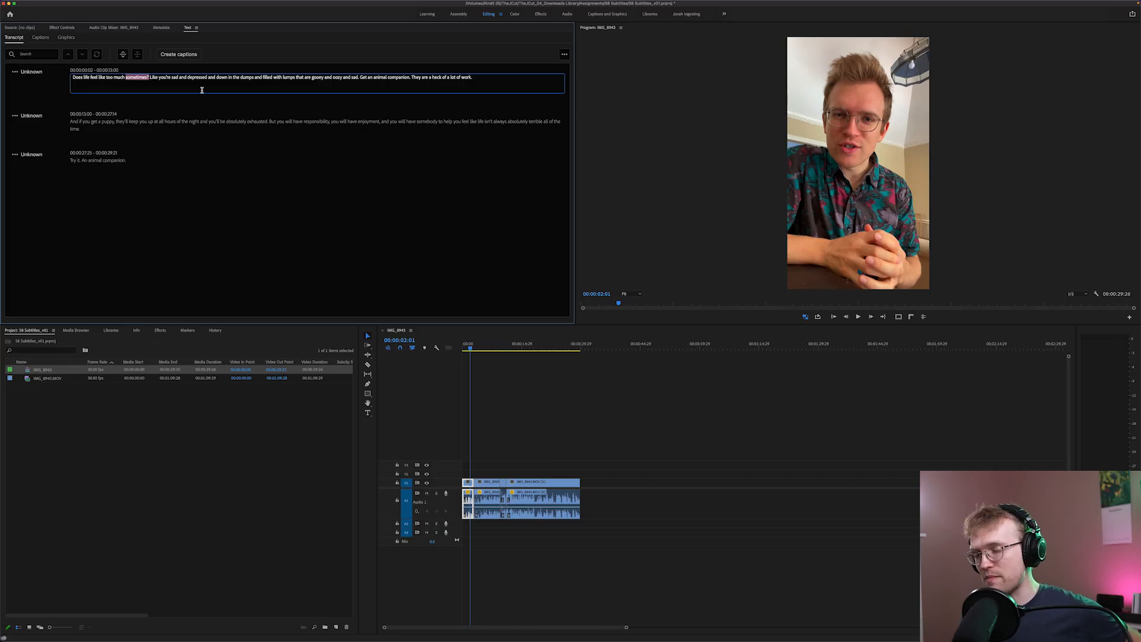
click(148, 78)
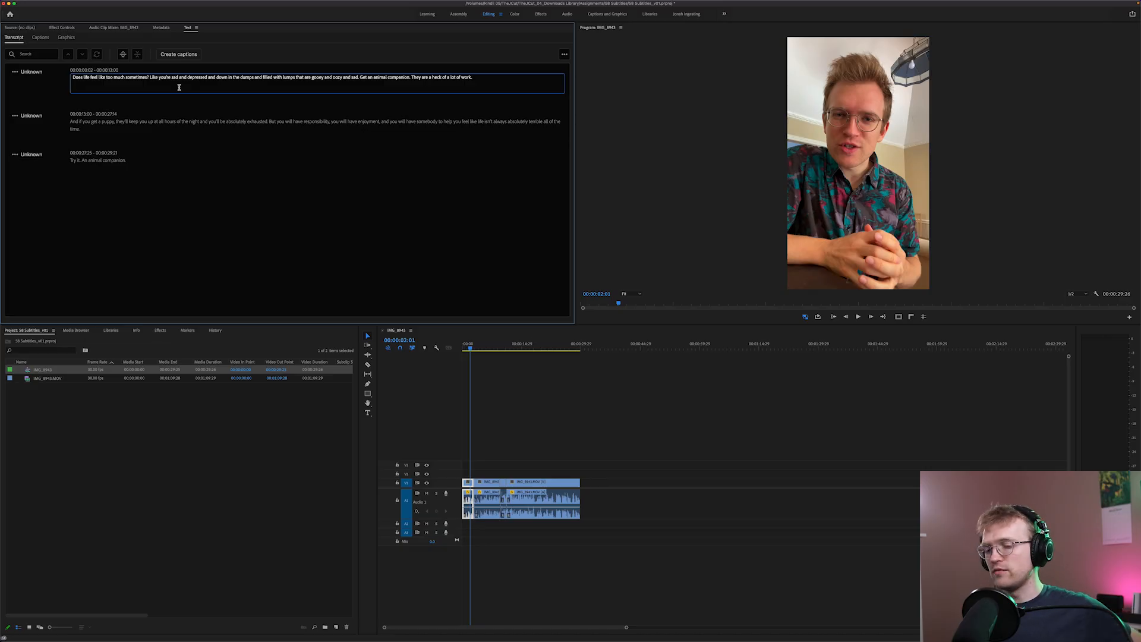
click(236, 213)
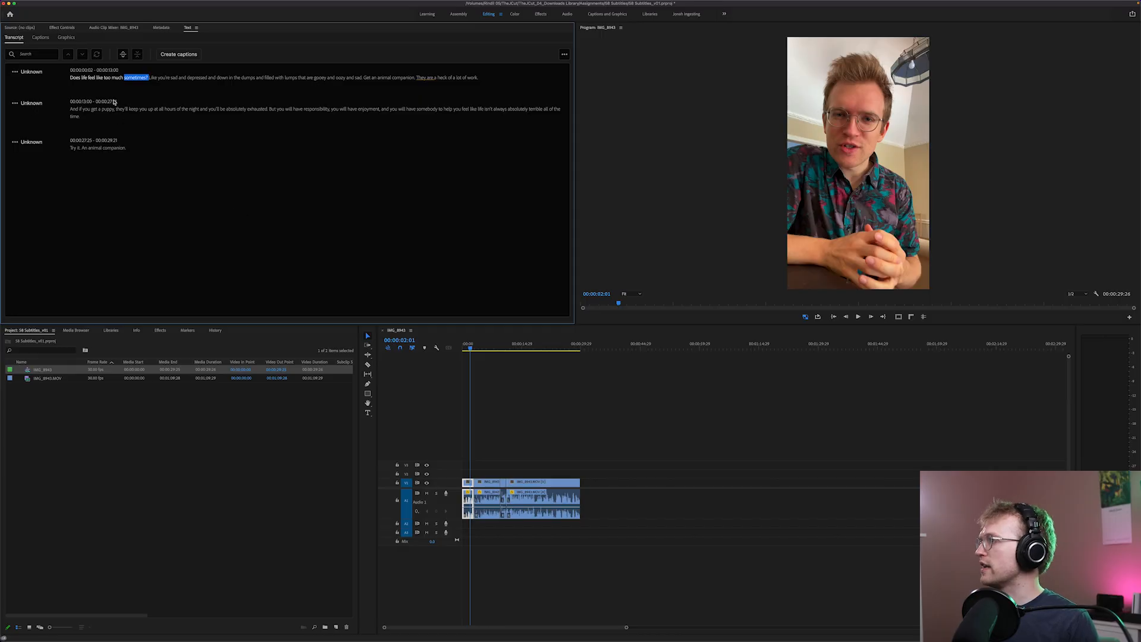
From the sequence start, set up captions from the sequence transcript with the Subtitle default preset and no style
click(75, 77)
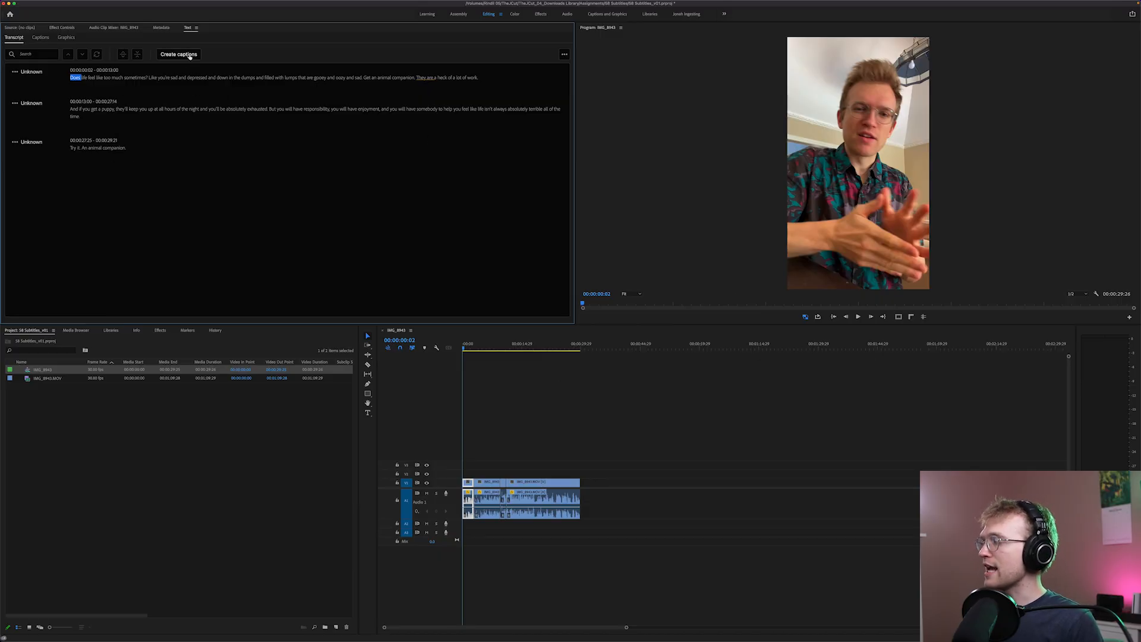
click(189, 57)
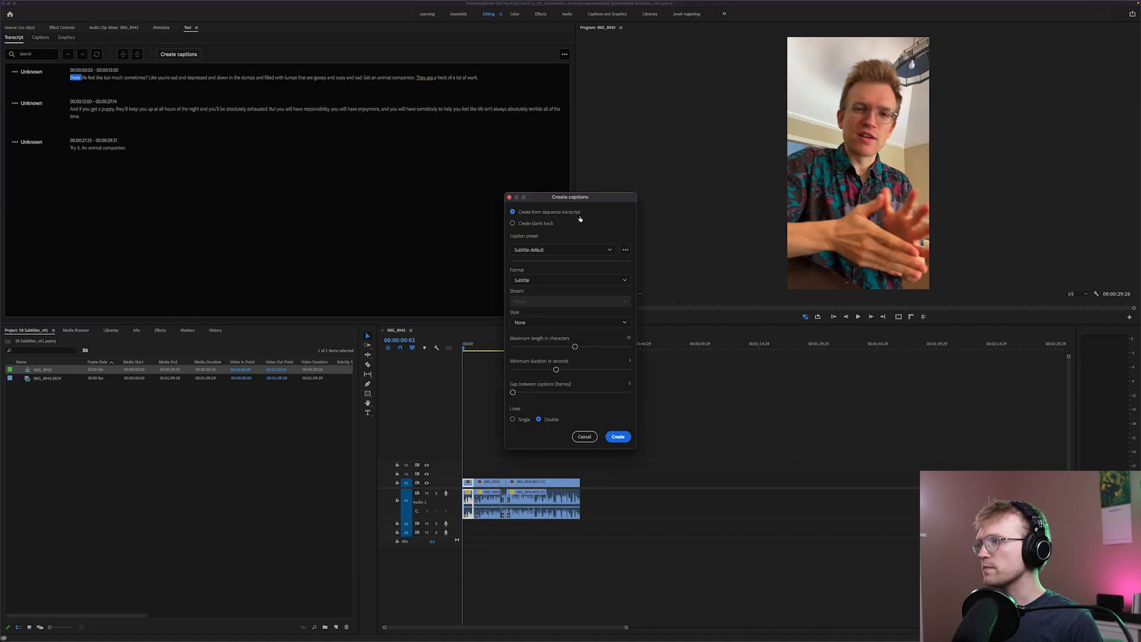
drag(577, 200, 617, 187)
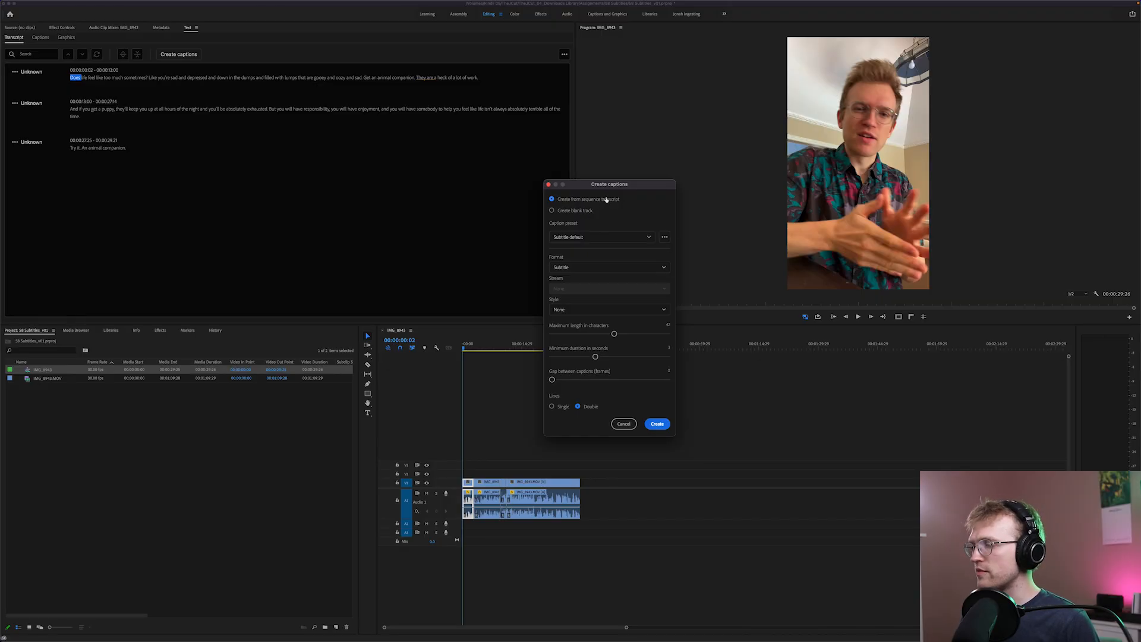
click(613, 237)
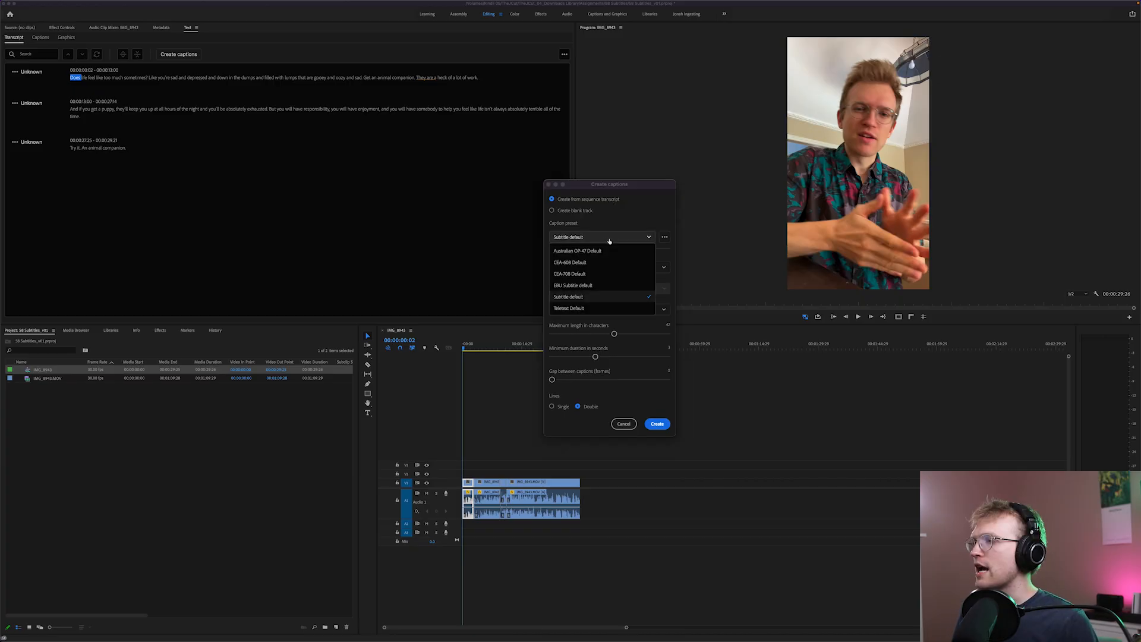
click(614, 239)
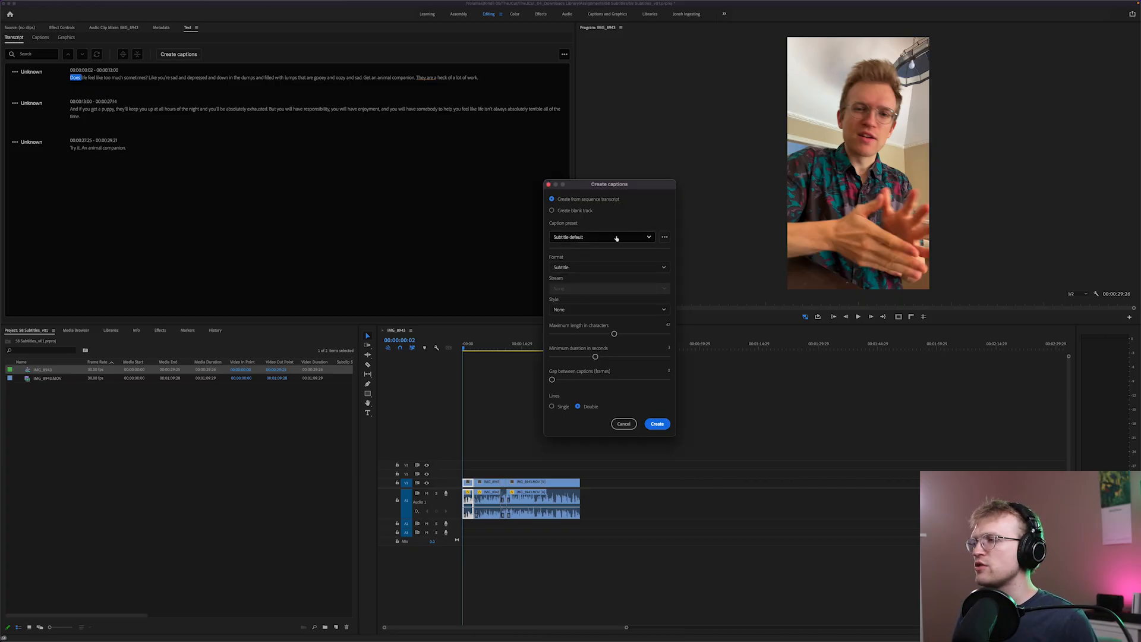
click(614, 238)
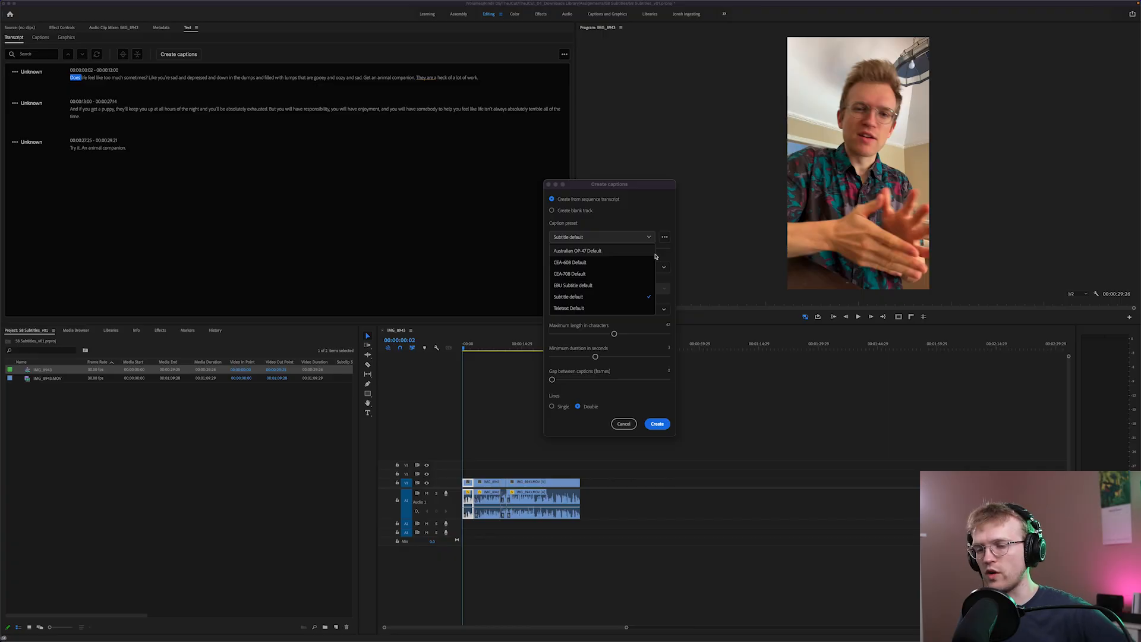
click(673, 256)
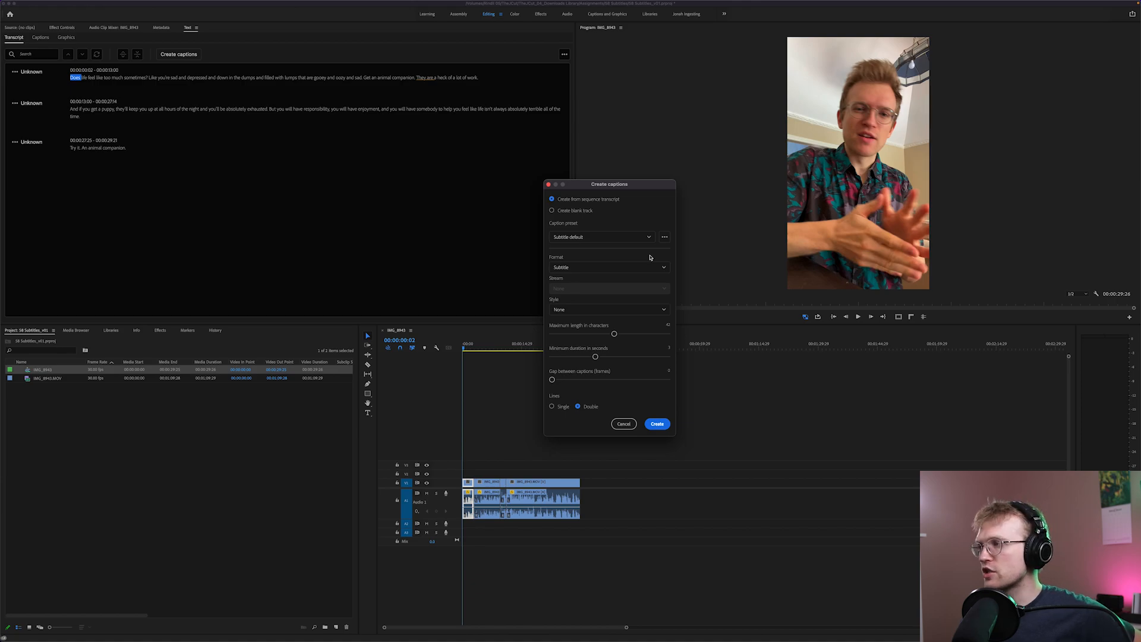
click(630, 309)
click(637, 300)
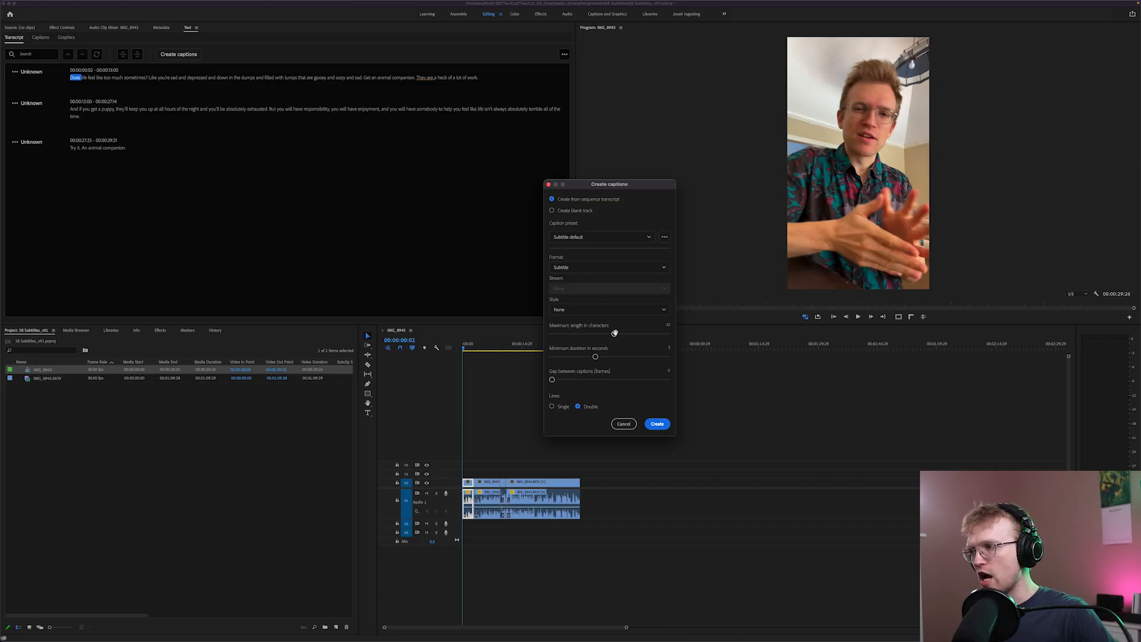
Reduce the maximum caption length and minimum duration, choose single lines, and create the captions
drag(614, 334, 586, 335)
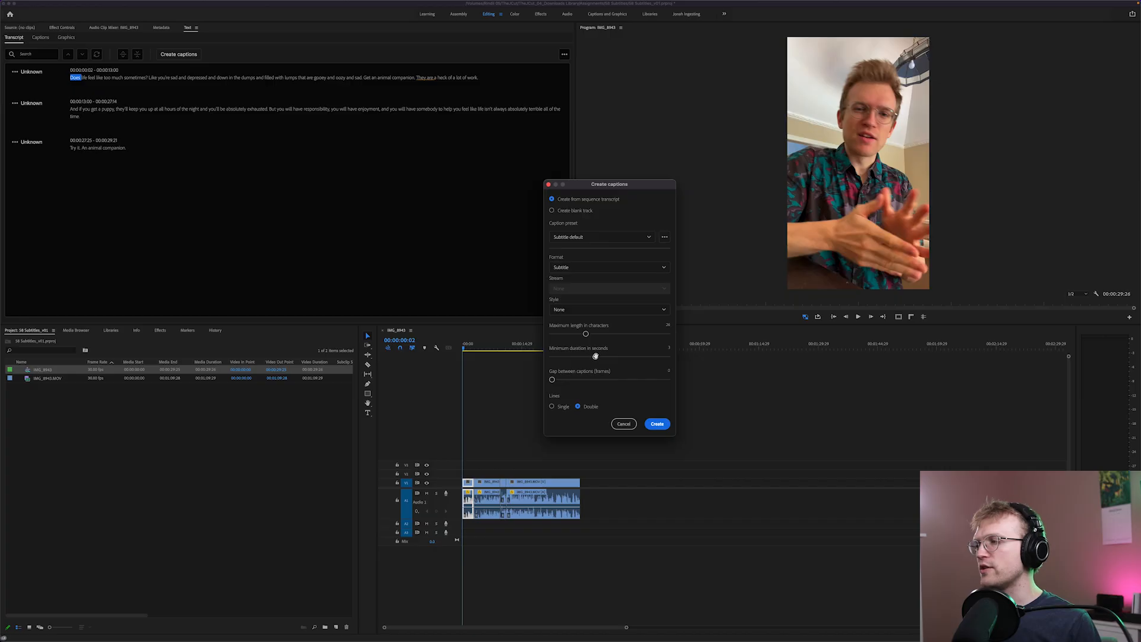
drag(595, 356, 583, 357)
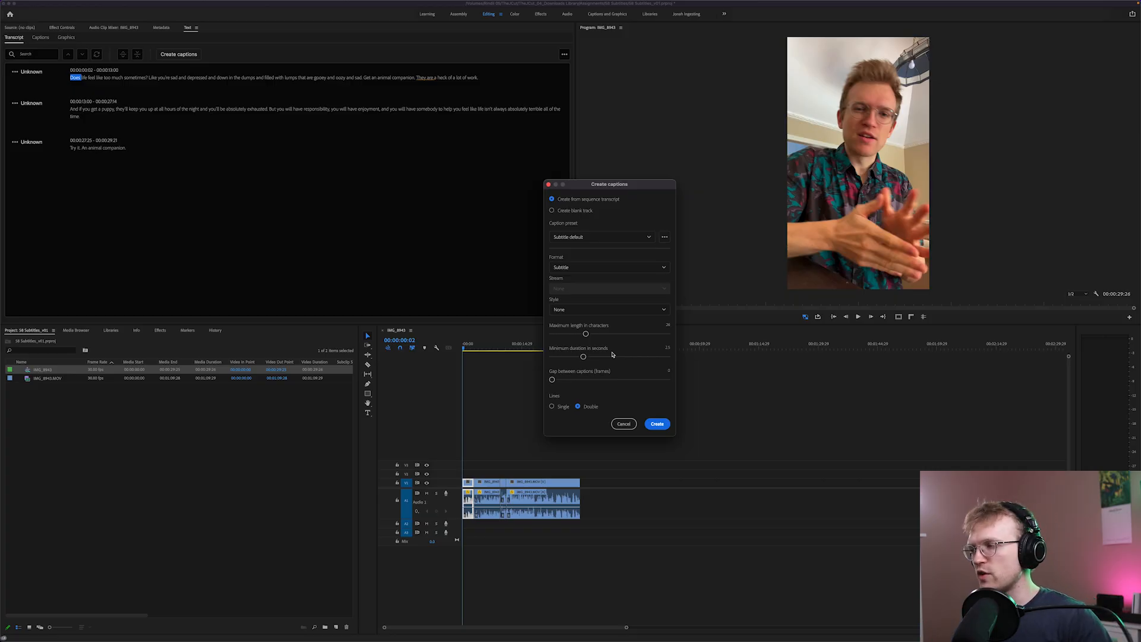
click(553, 406)
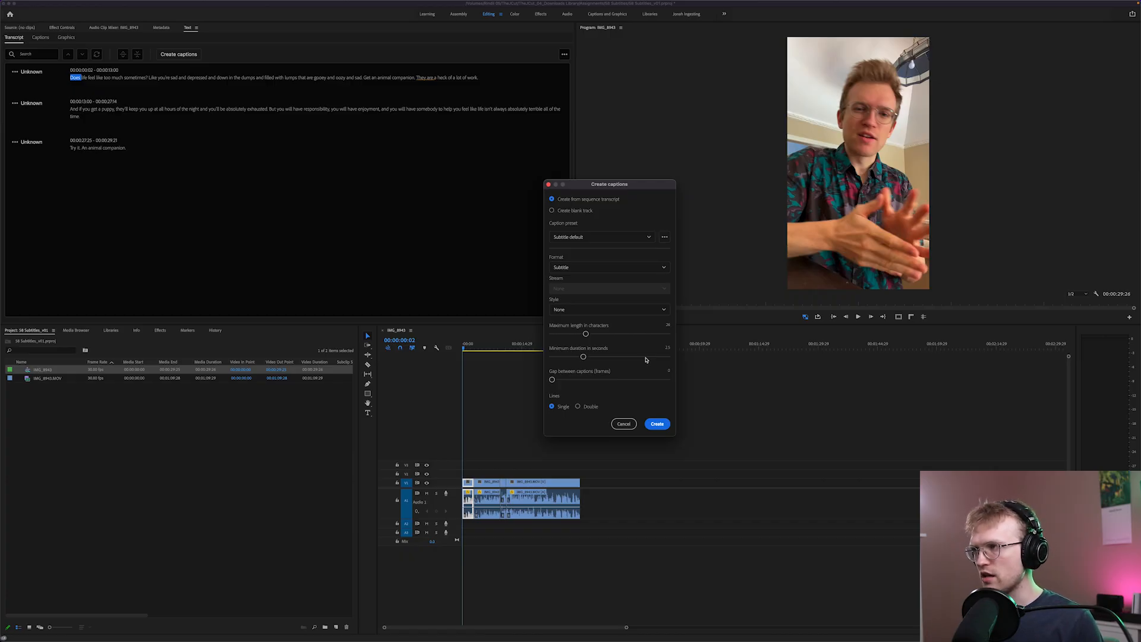
click(657, 425)
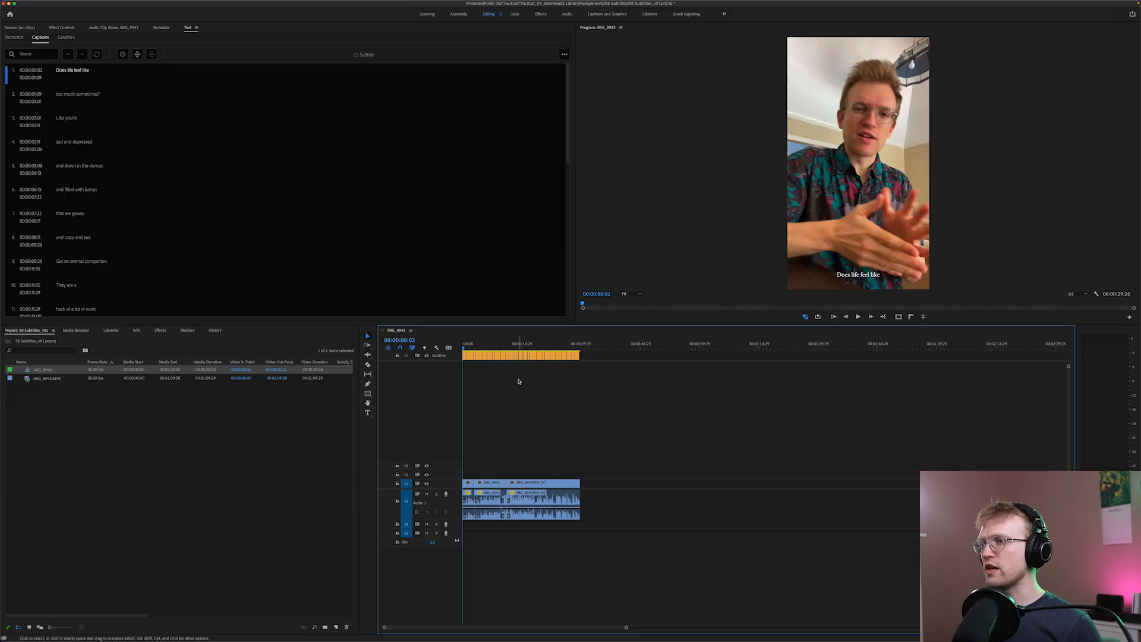
Play the opening captions to check them against the speech, and return to the caption "Does life feel like"
key(space)
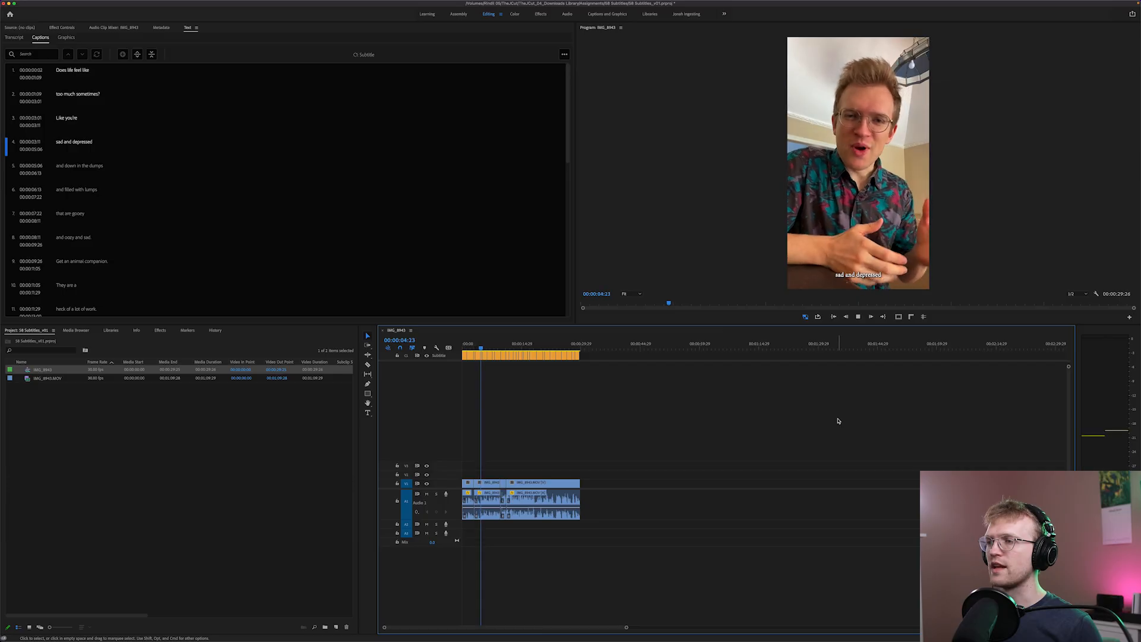
key(space)
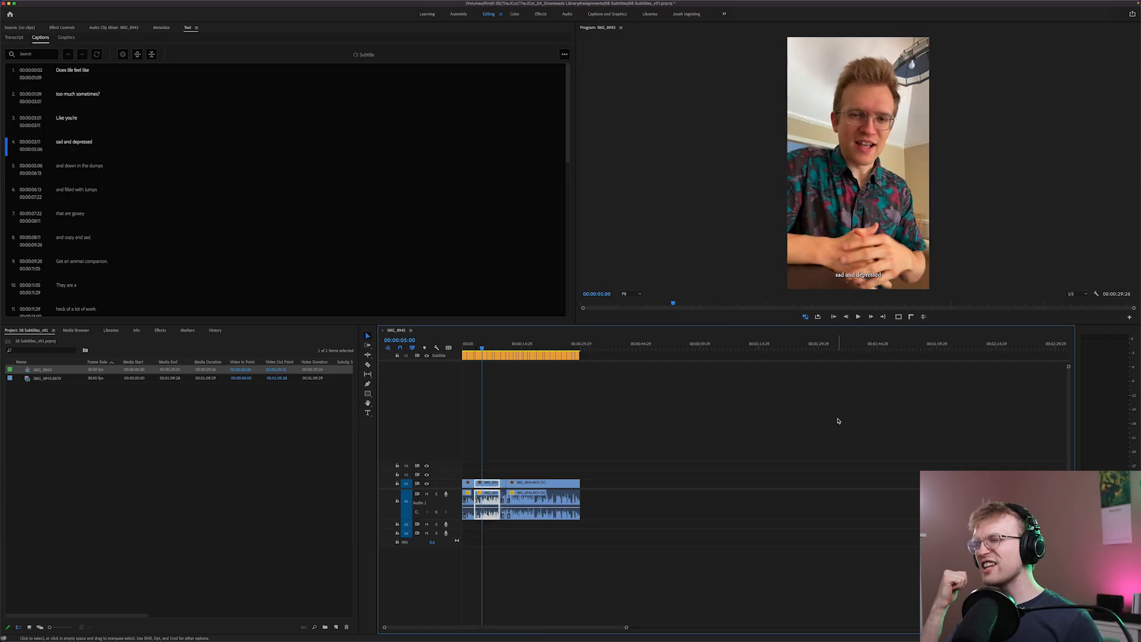
click(465, 347)
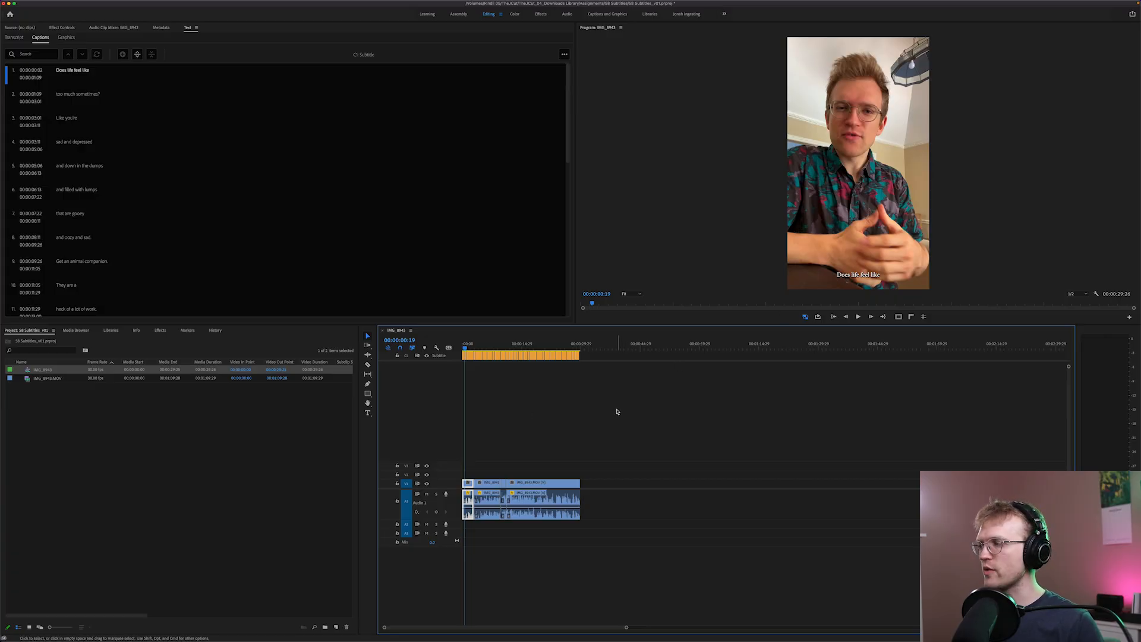
Select the first caption, "Does life feel like", and open its Essential Graphics properties for editing
click(465, 356)
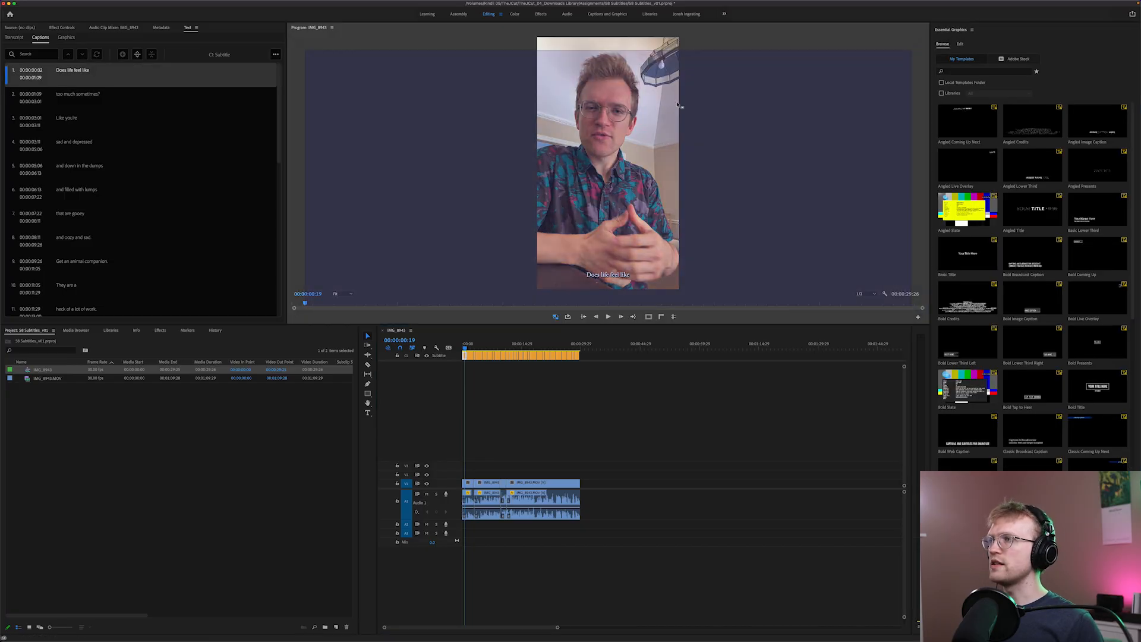
drag(345, 277, 1034, 126)
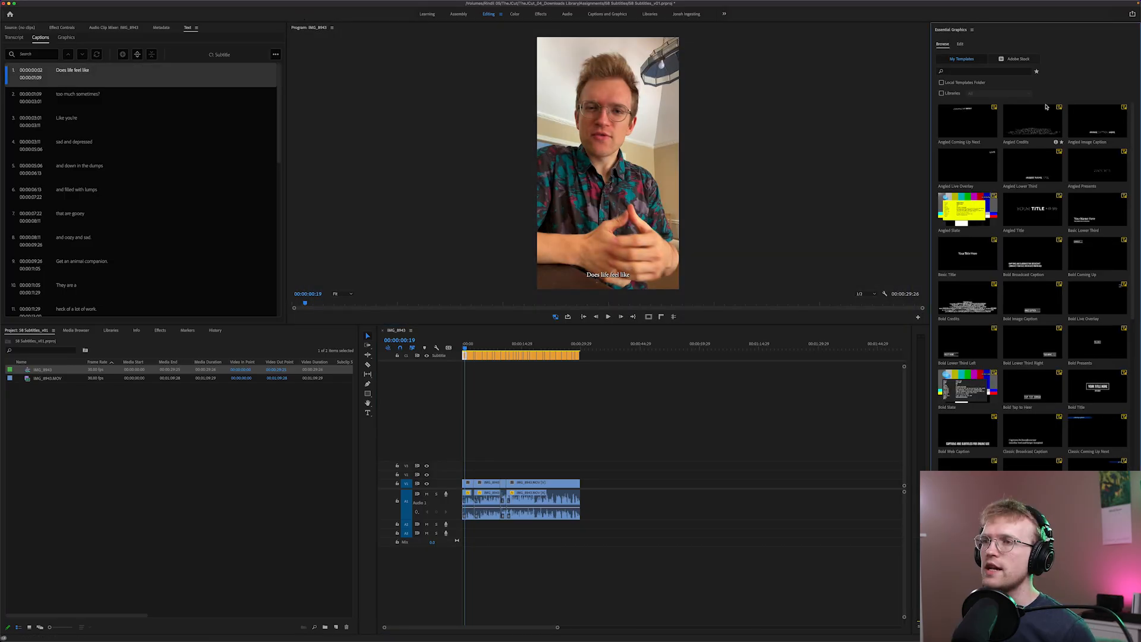
scroll(989, 272, down, 10)
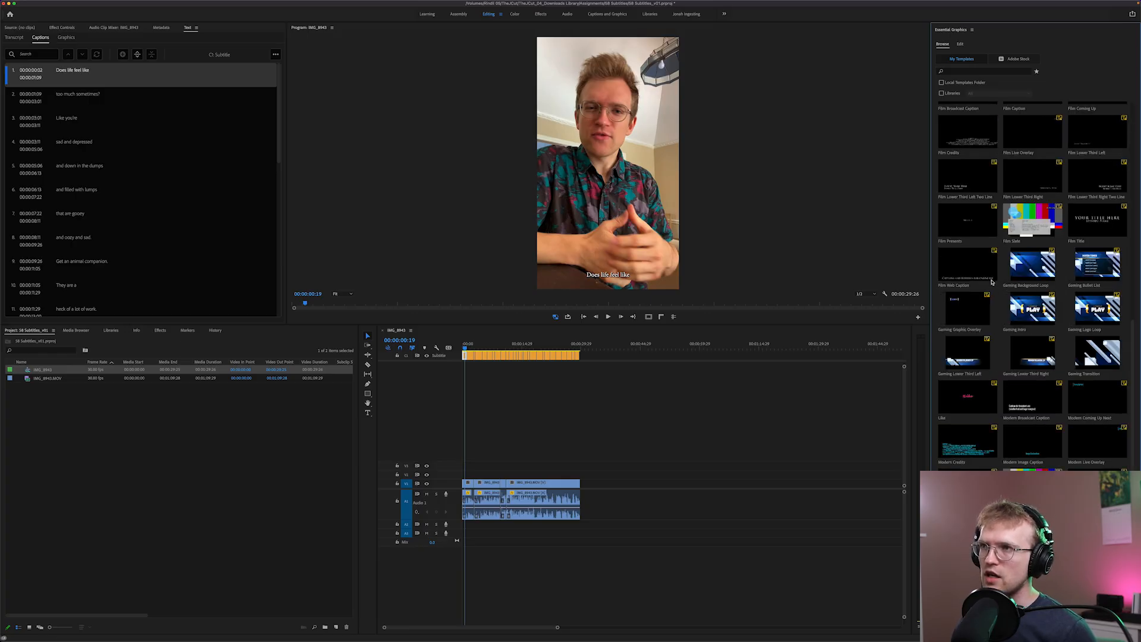
scroll(991, 283, up, 10)
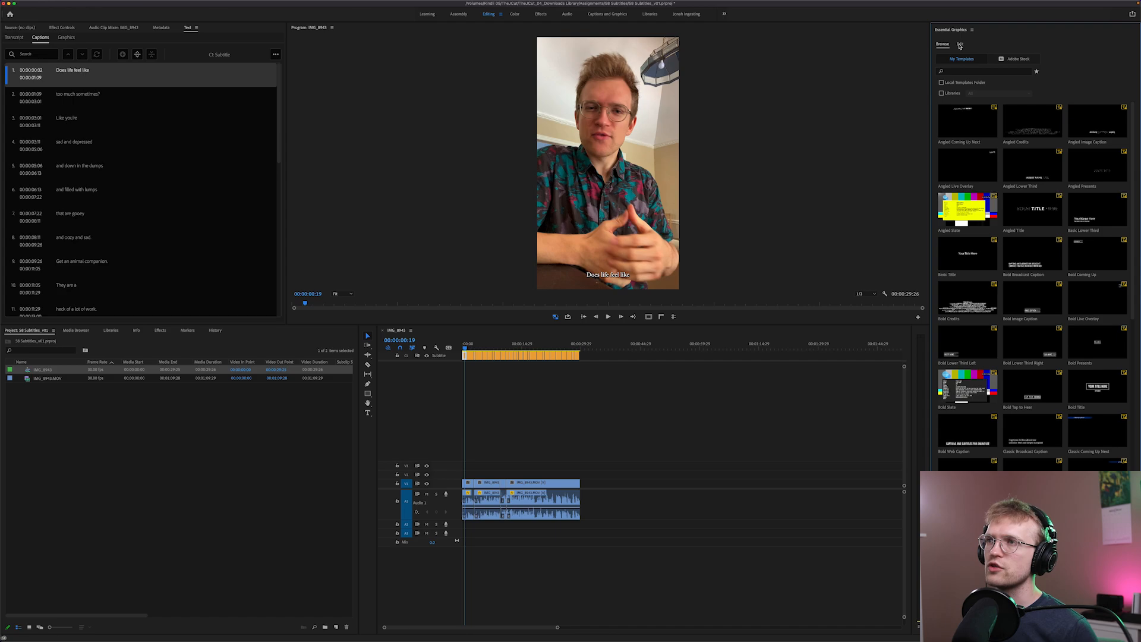
click(960, 44)
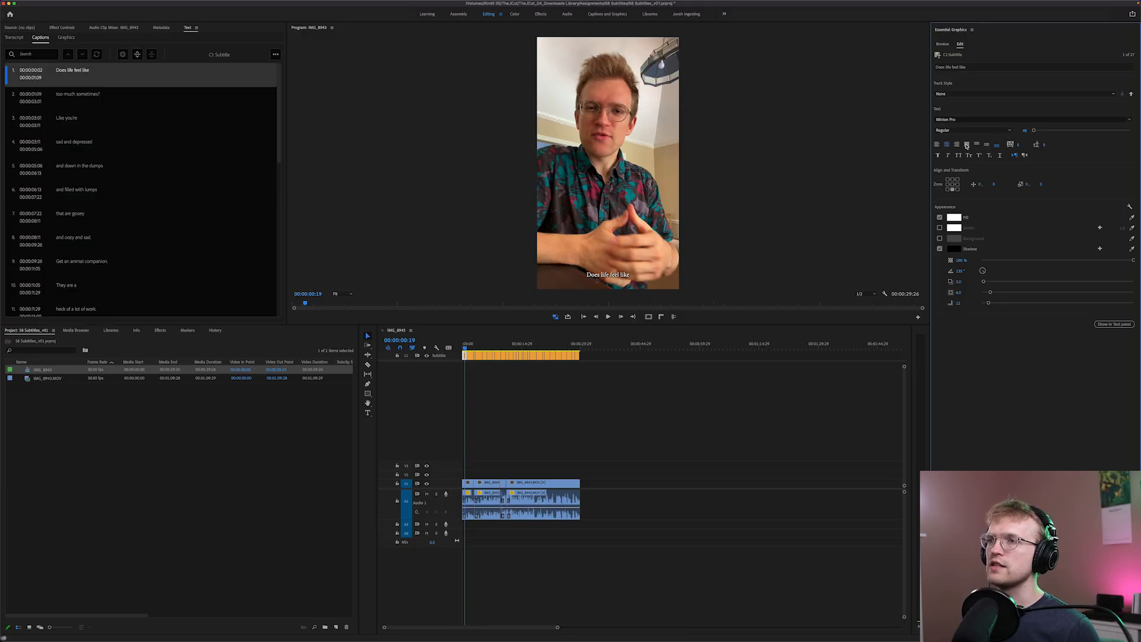
Try the centre and top caption zones, settle on the bottom-centre zone, and raise the caption slightly with a vertical offset
click(954, 186)
click(953, 180)
click(952, 185)
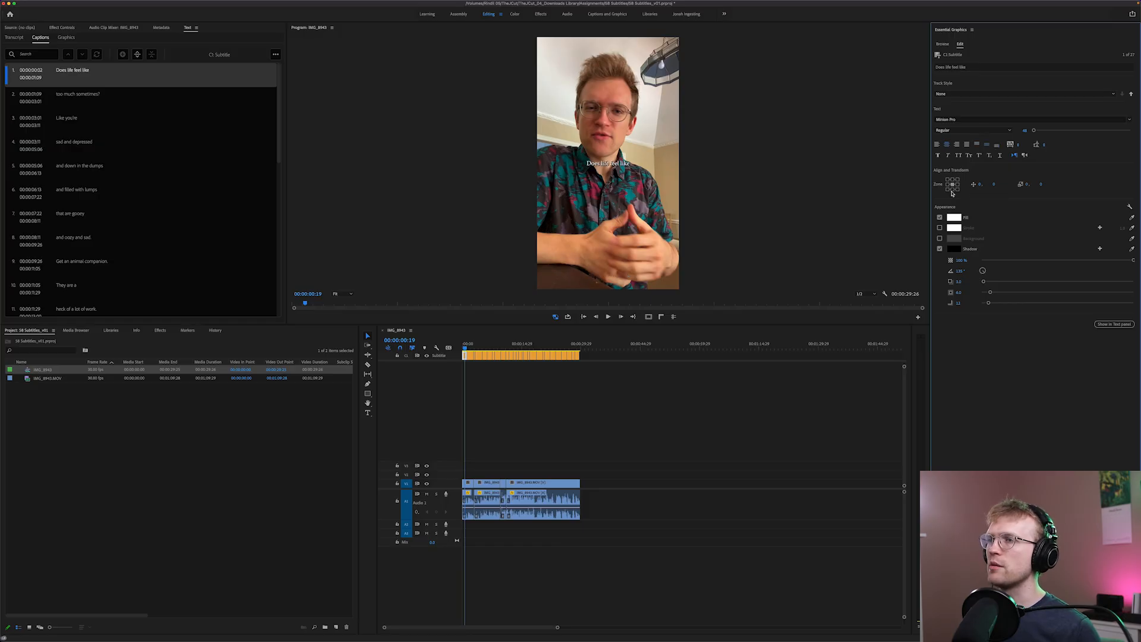
click(953, 190)
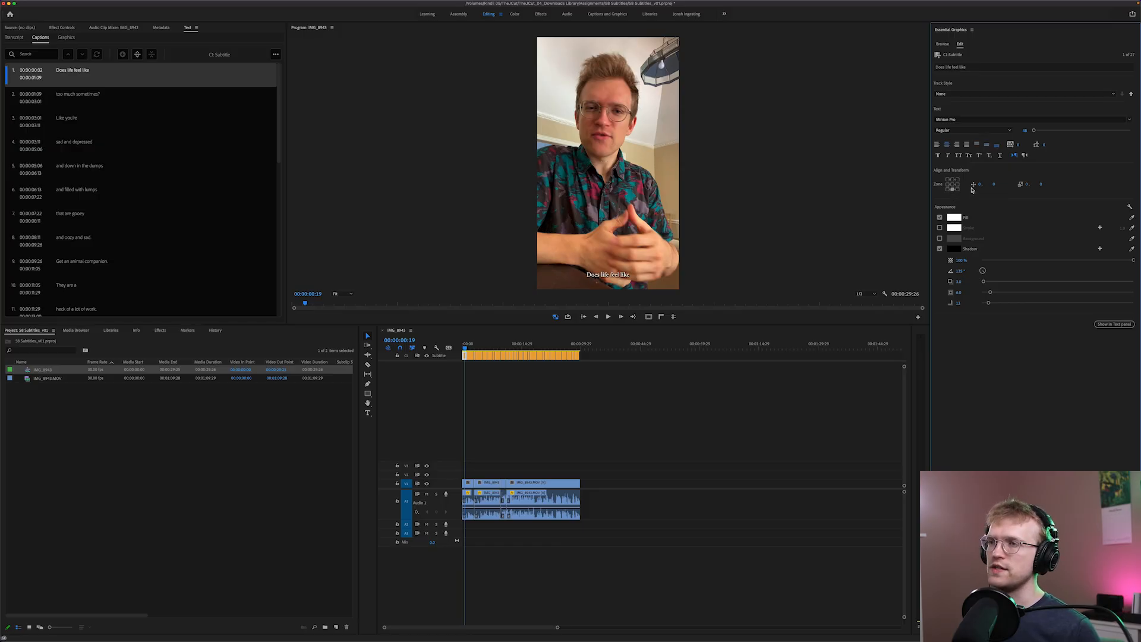
drag(994, 185, 941, 184)
Set the caption font to Lato
click(998, 120)
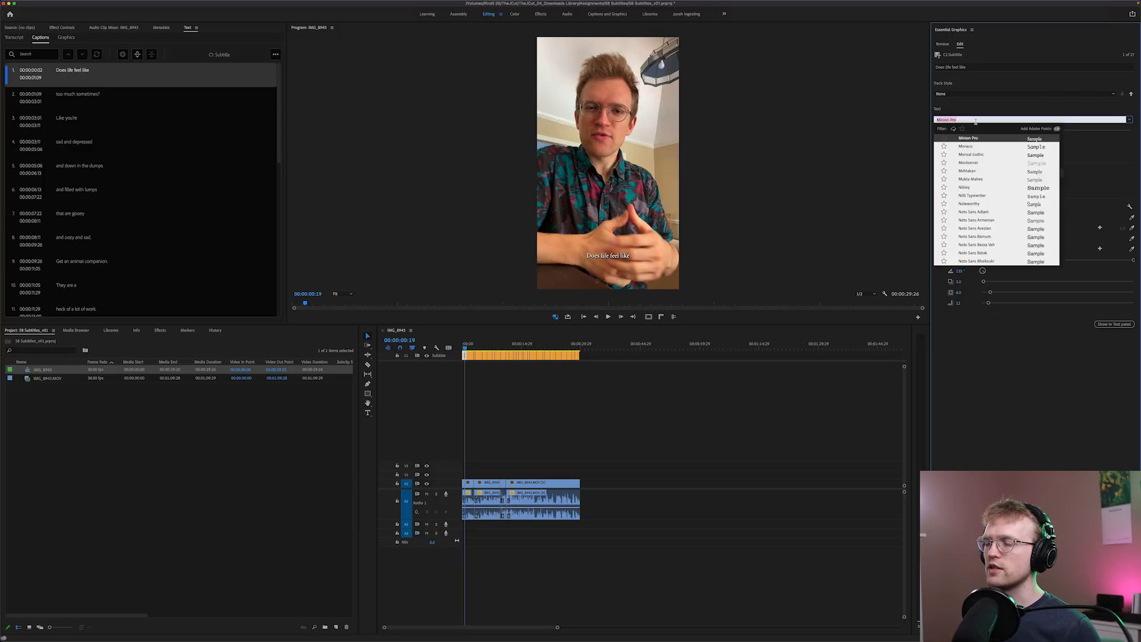
text(lato)
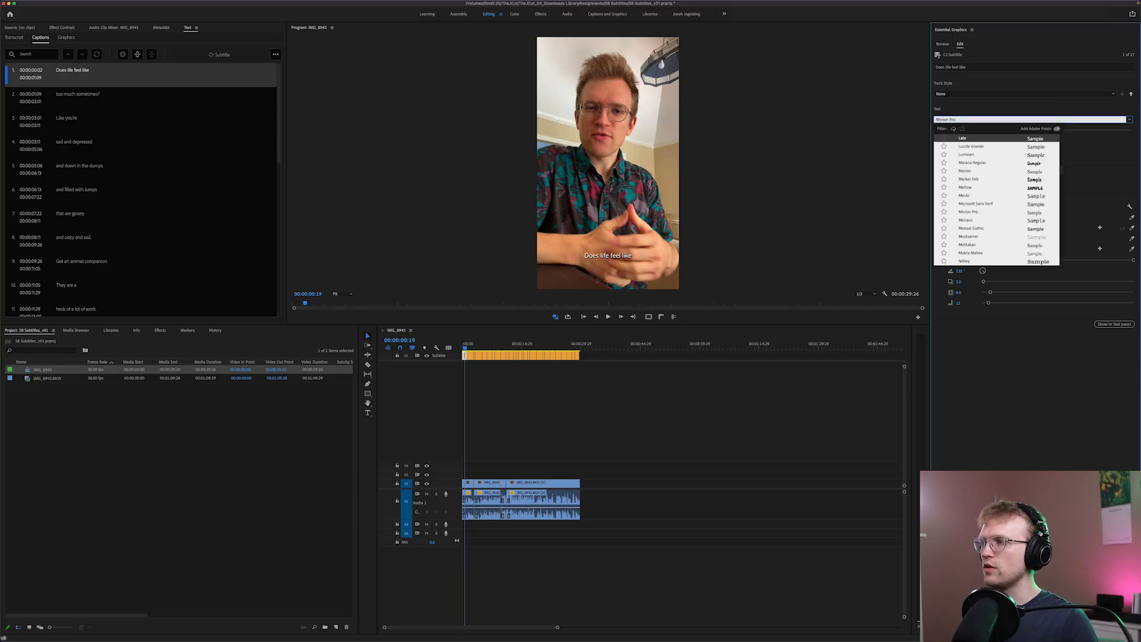
key(Return)
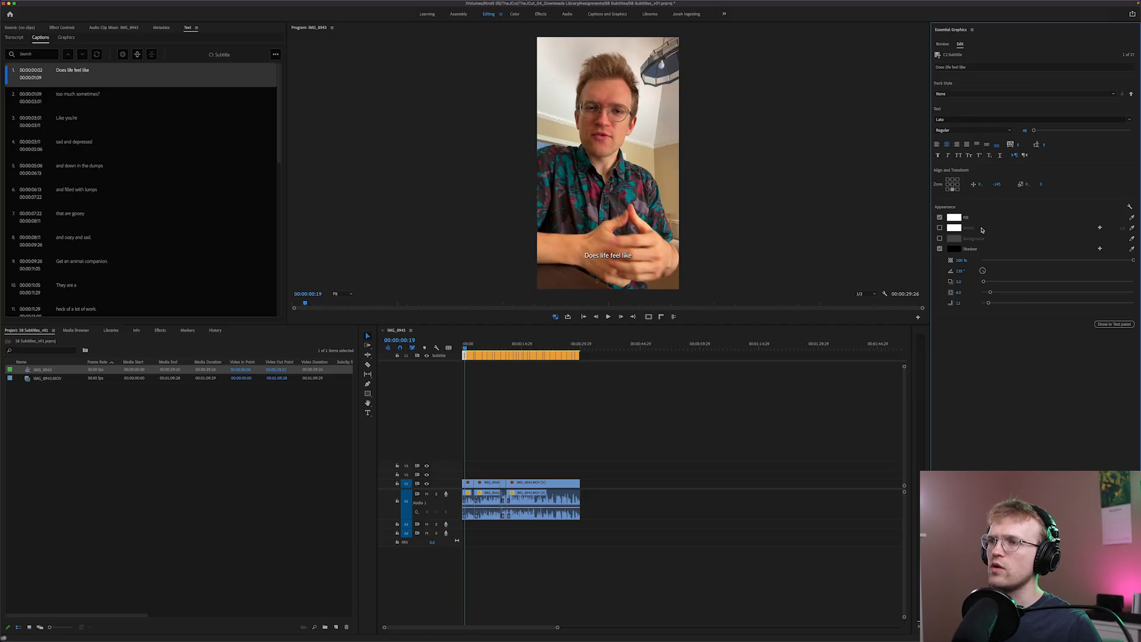
Remove the caption's shadow, add a background behind the text, and slightly increase the background size
click(939, 250)
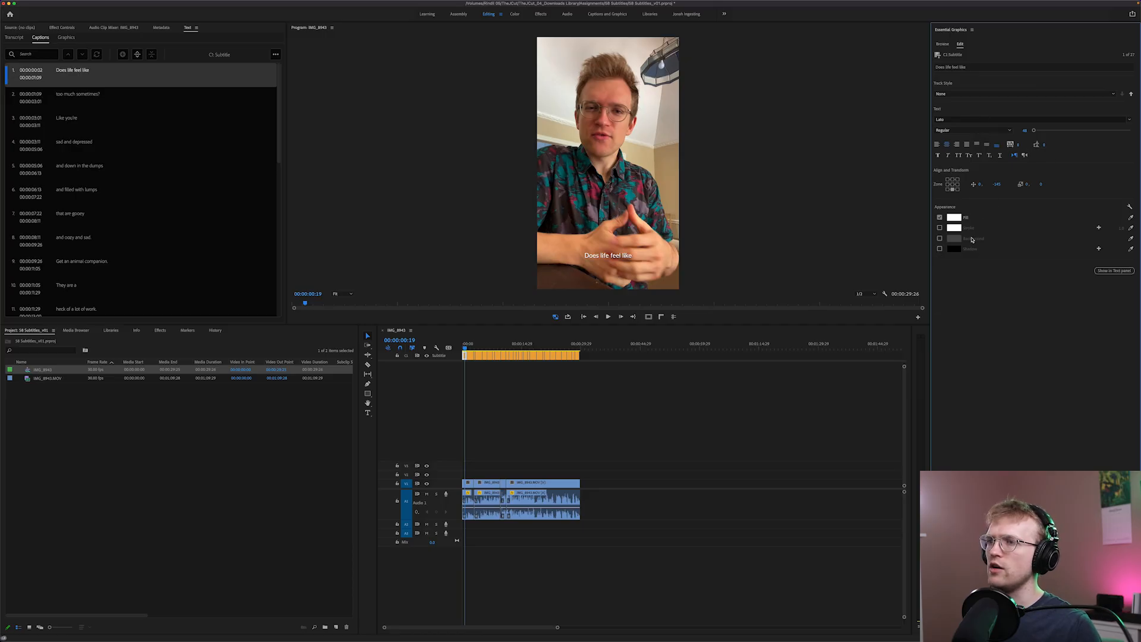
click(939, 239)
drag(984, 261, 1016, 261)
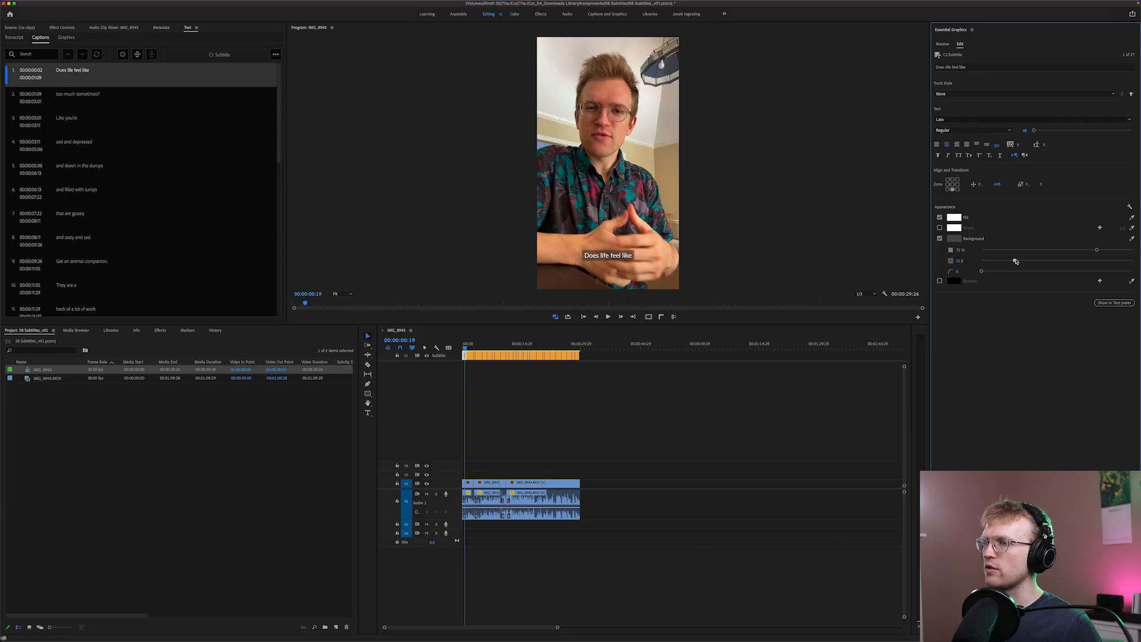
Colour the caption background bright purple-pink
click(962, 242)
click(551, 329)
click(585, 355)
drag(551, 330, 551, 355)
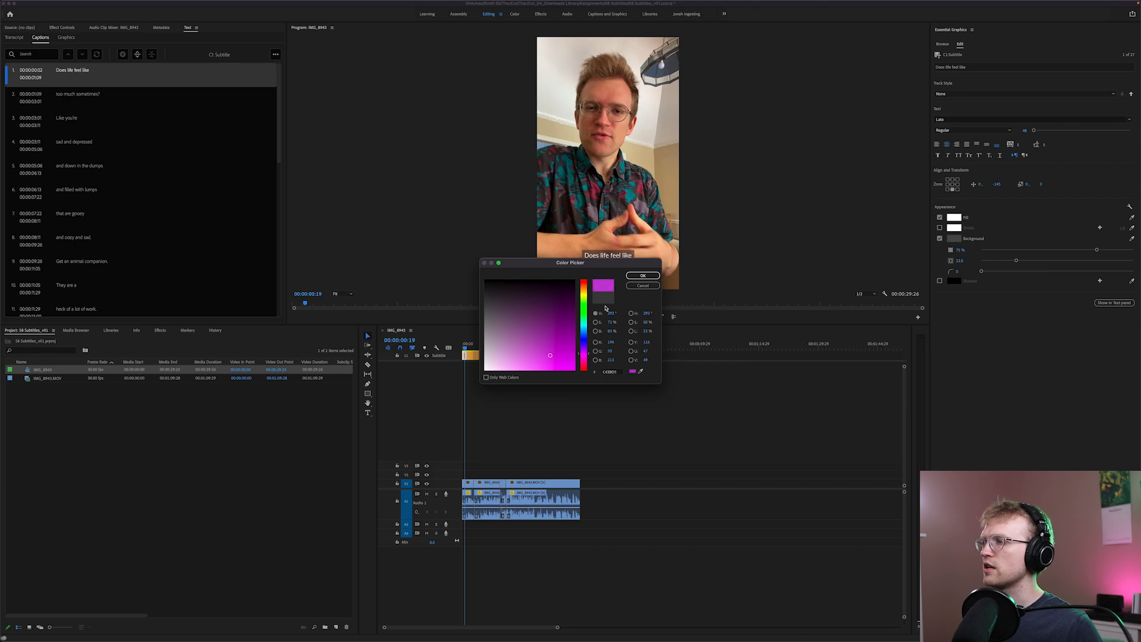
click(643, 275)
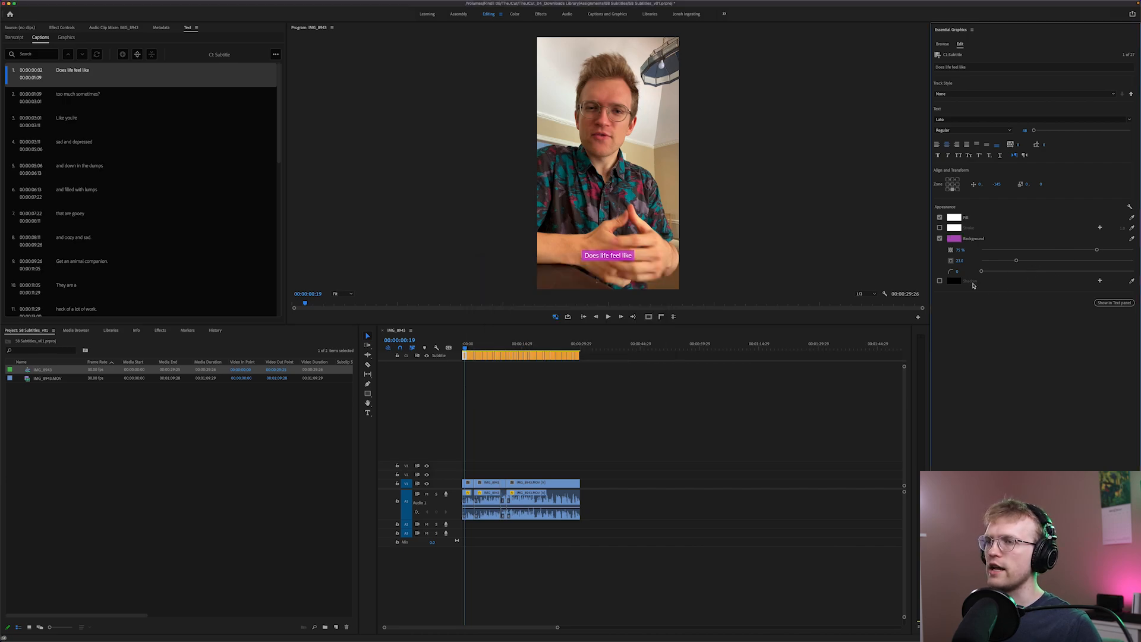
Round the caption background's corners with a radius of 10 and enlarge the caption text slightly
click(957, 272)
text(5)
key(Return)
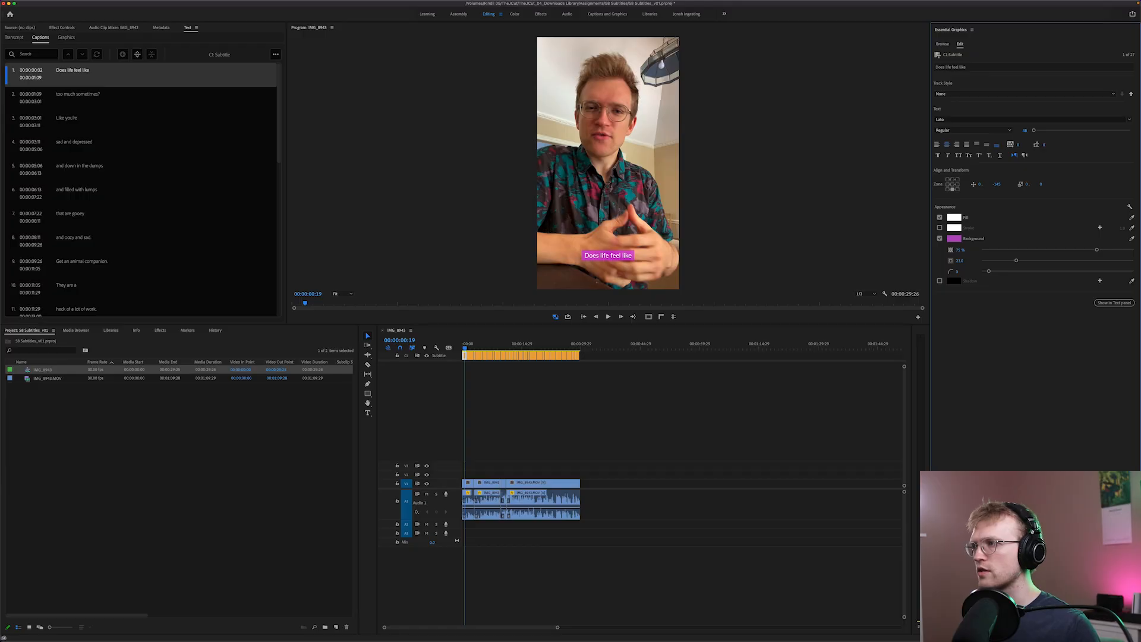
click(958, 272)
text(10)
key(Return)
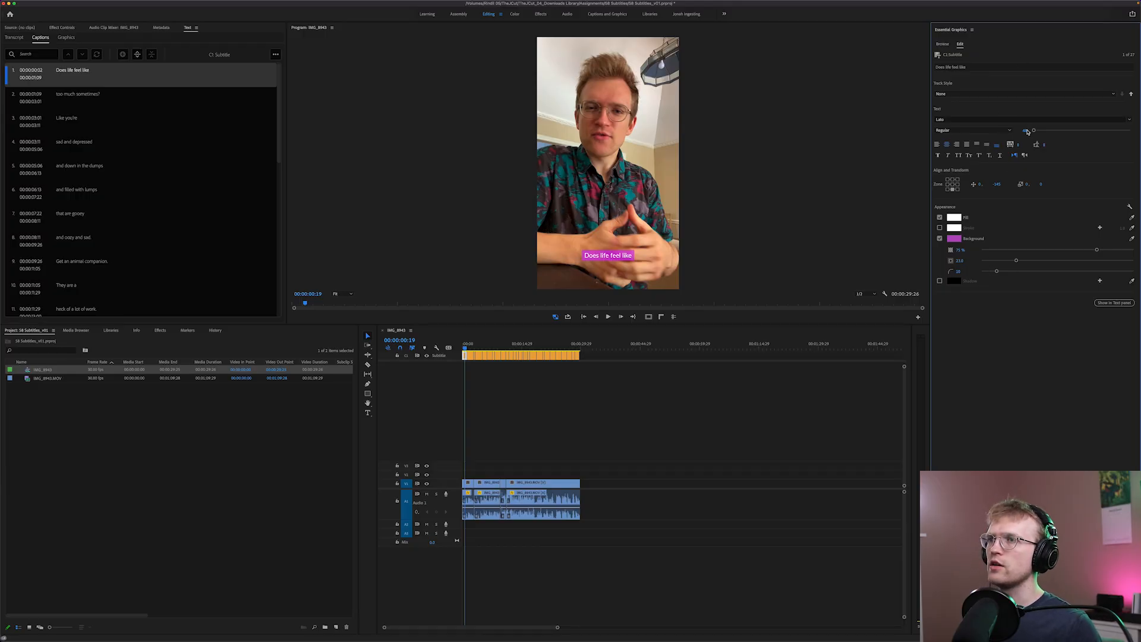
mouse_move(1035, 131)
mouse_down()
mouse_move(1067, 131)
mouse_move(1036, 132)
mouse_up()
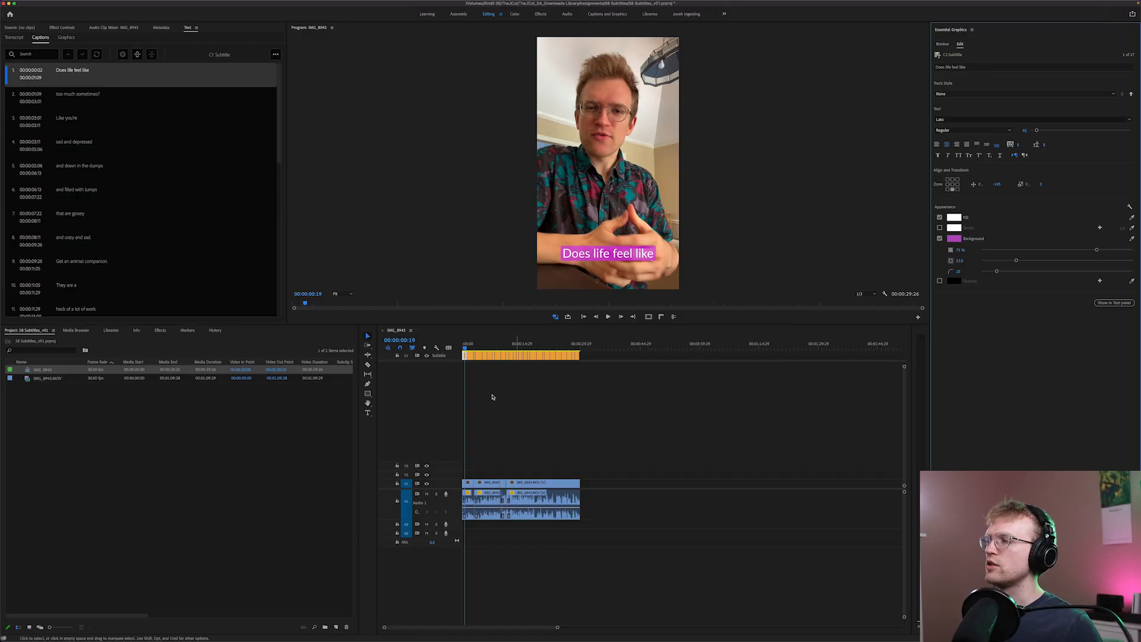
Play the sequence from the start to compare the first two captions' styling, and return to the beginning
click(513, 397)
key(Home)
key(space)
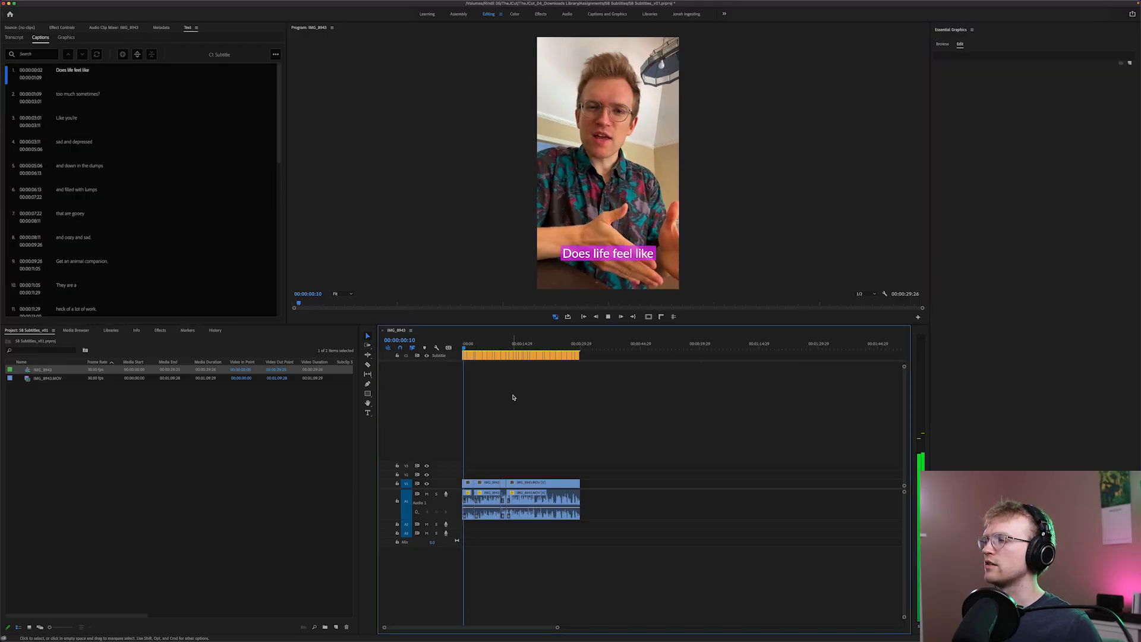
key(space)
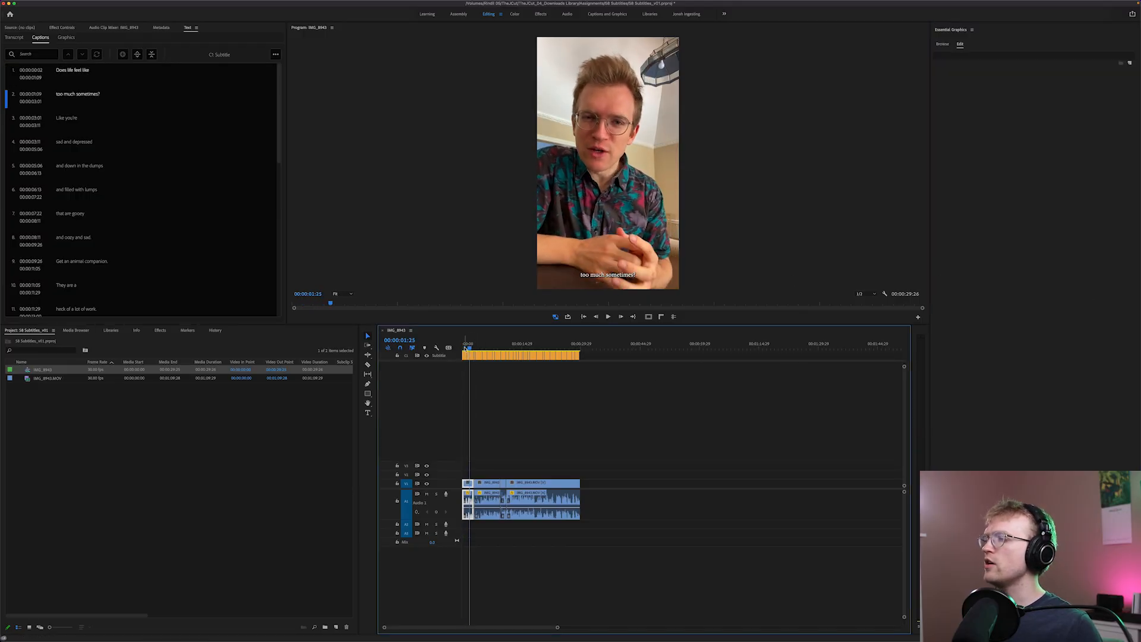
click(463, 346)
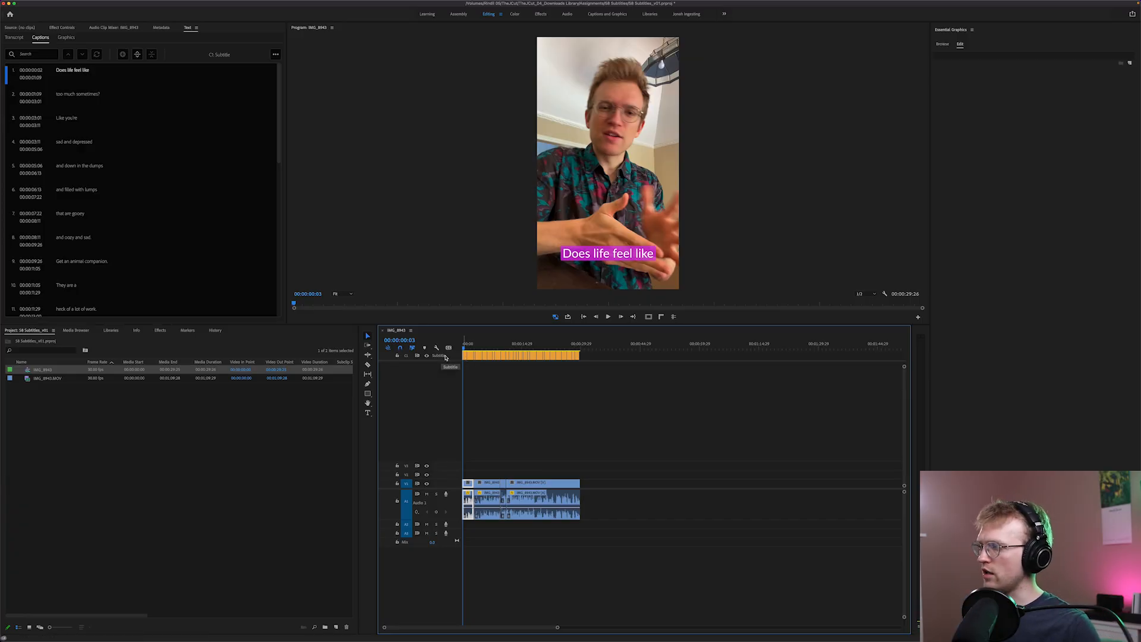
Save the first caption's formatting as a new track style named "Pinky poo"
click(465, 357)
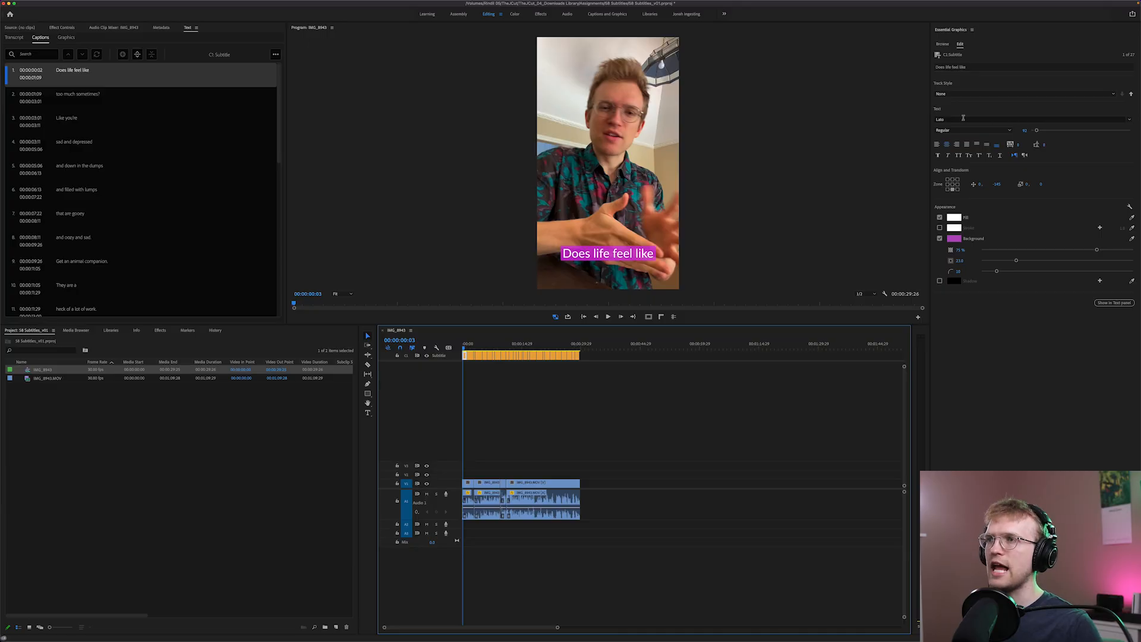
click(996, 93)
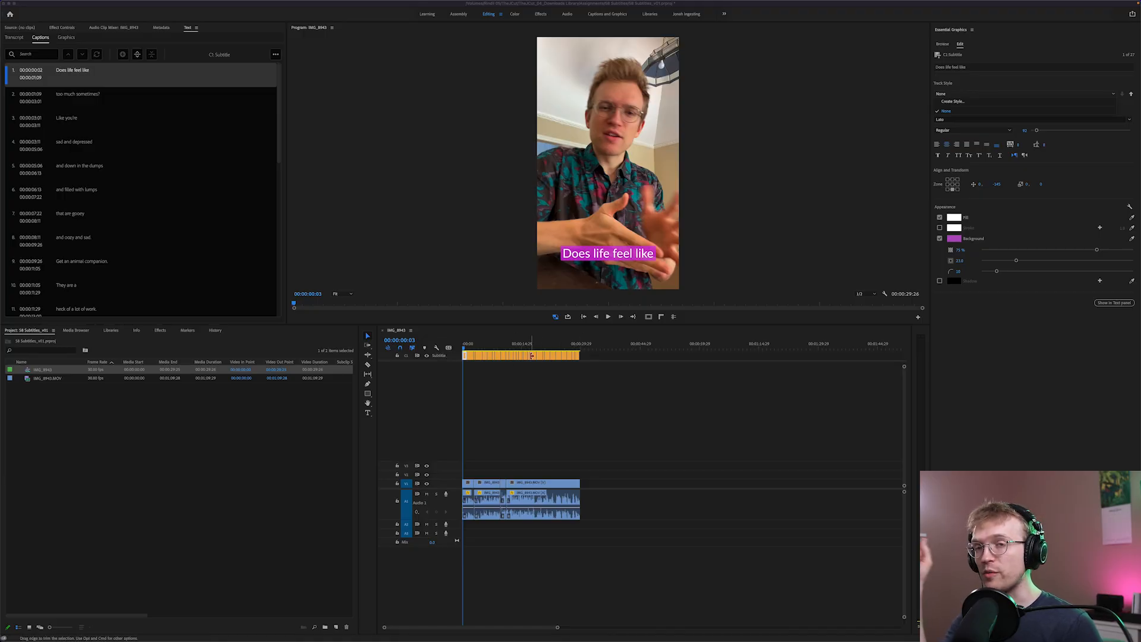
click(1022, 337)
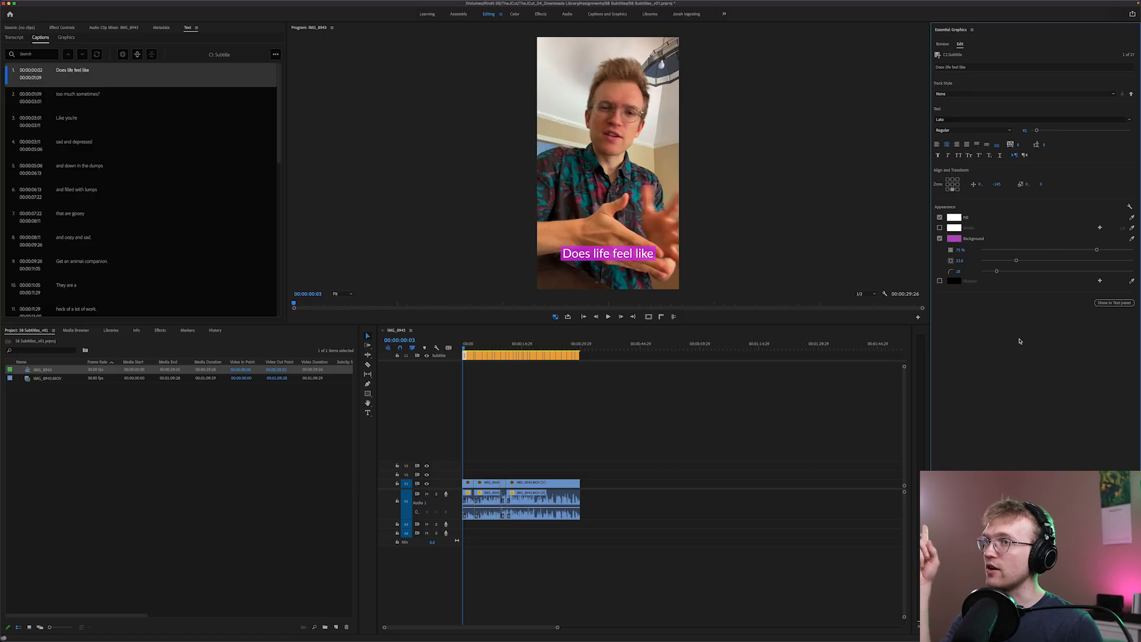
click(989, 94)
click(970, 105)
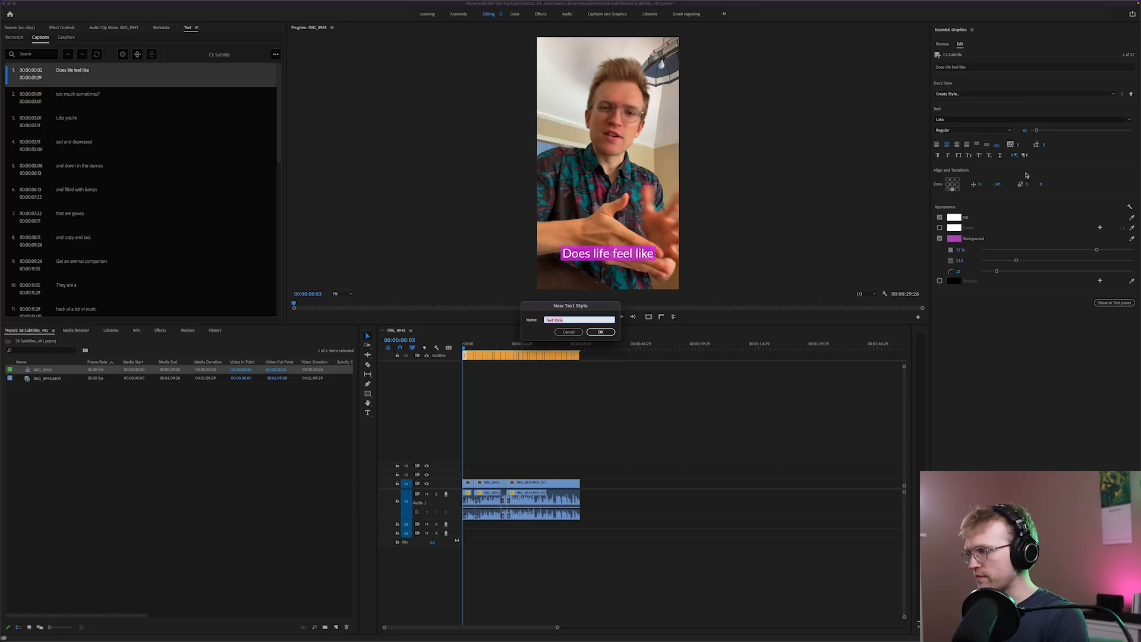
text(Pink)
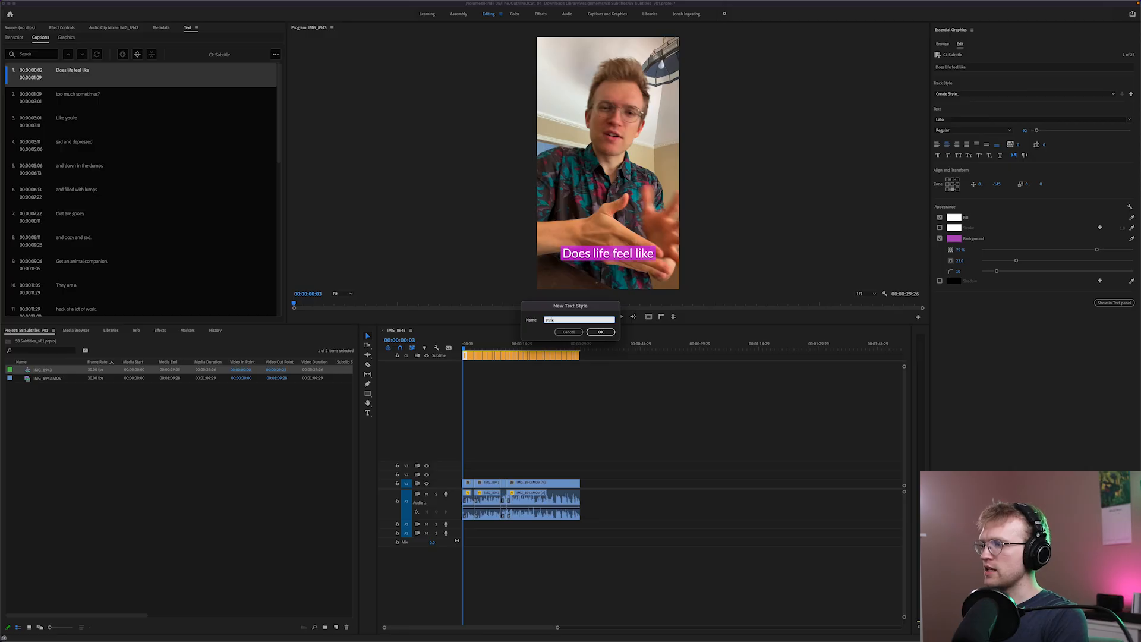
text(y poo)
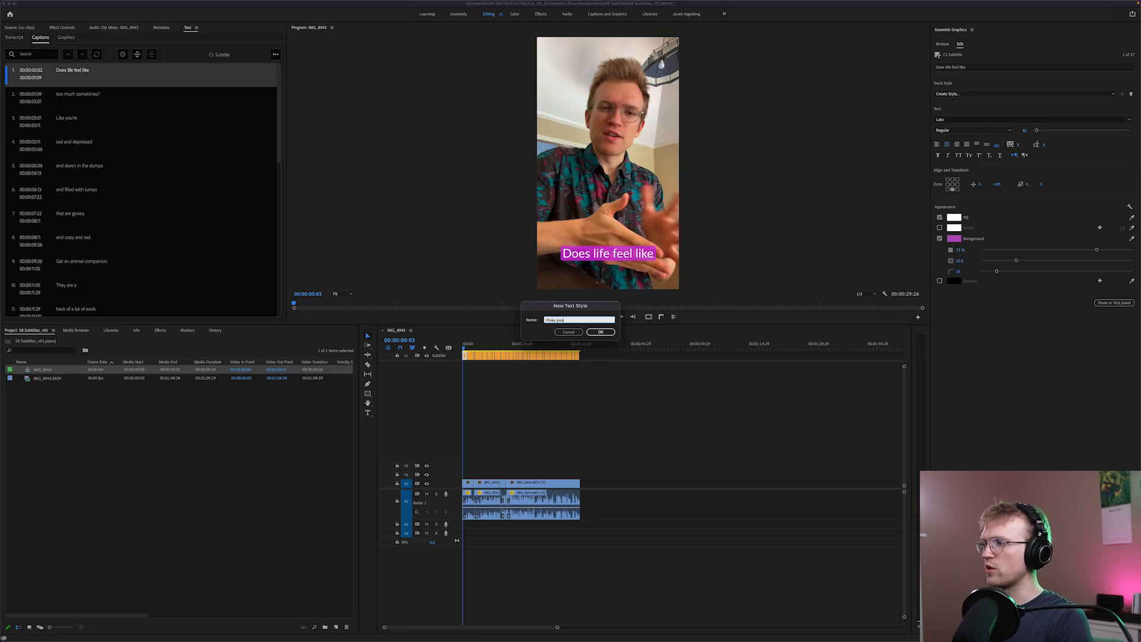
key(Return)
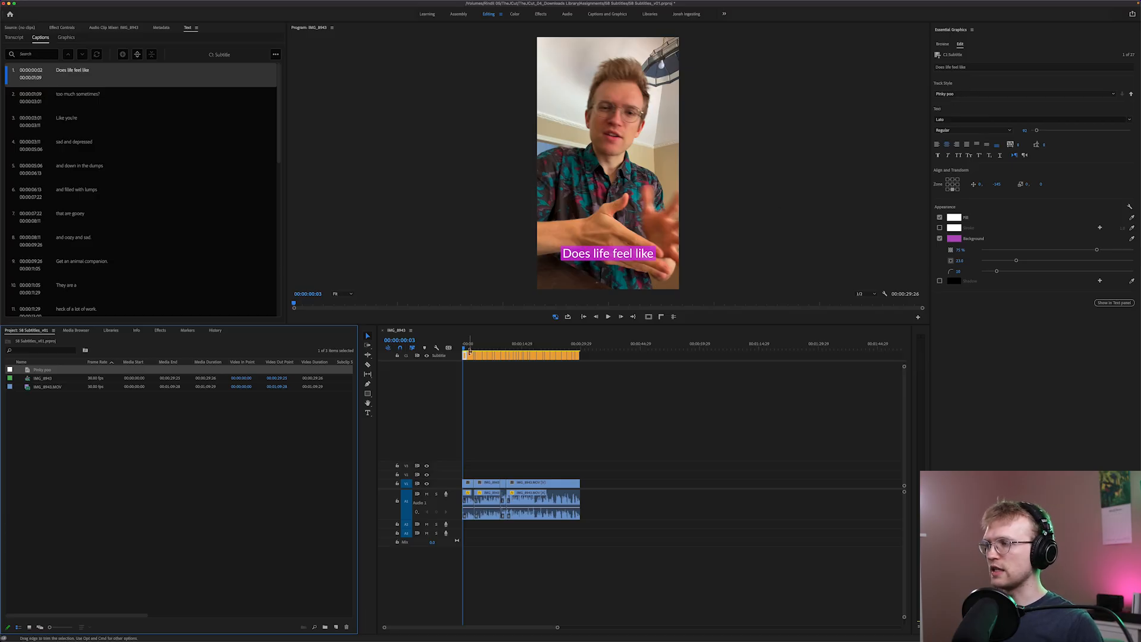
Play the opening captions to check how the "Pinky poo" style looks on the second caption
click(497, 391)
key(space)
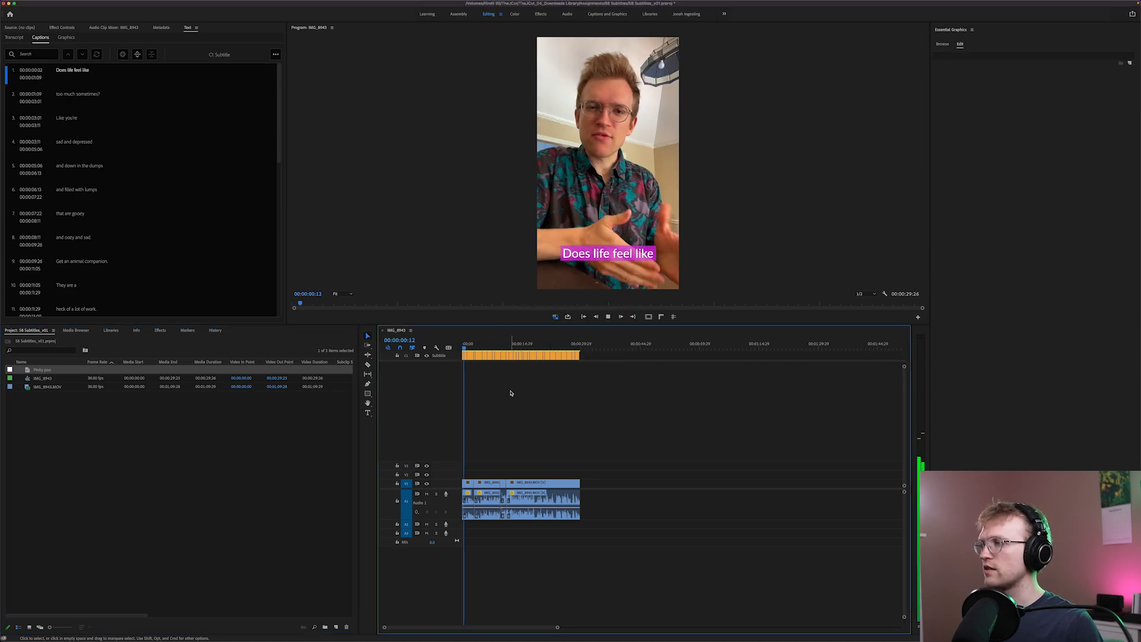
key(space)
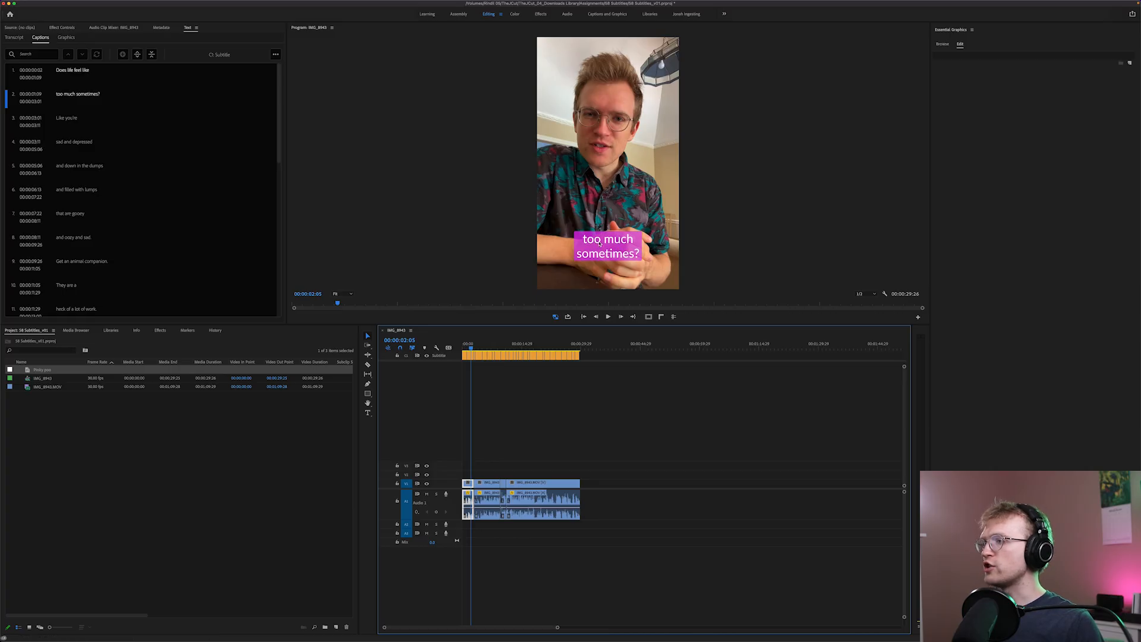
Shrink the text of "too much sometimes?" to fit one line and save the look as track style "pinky poo 2"
click(472, 354)
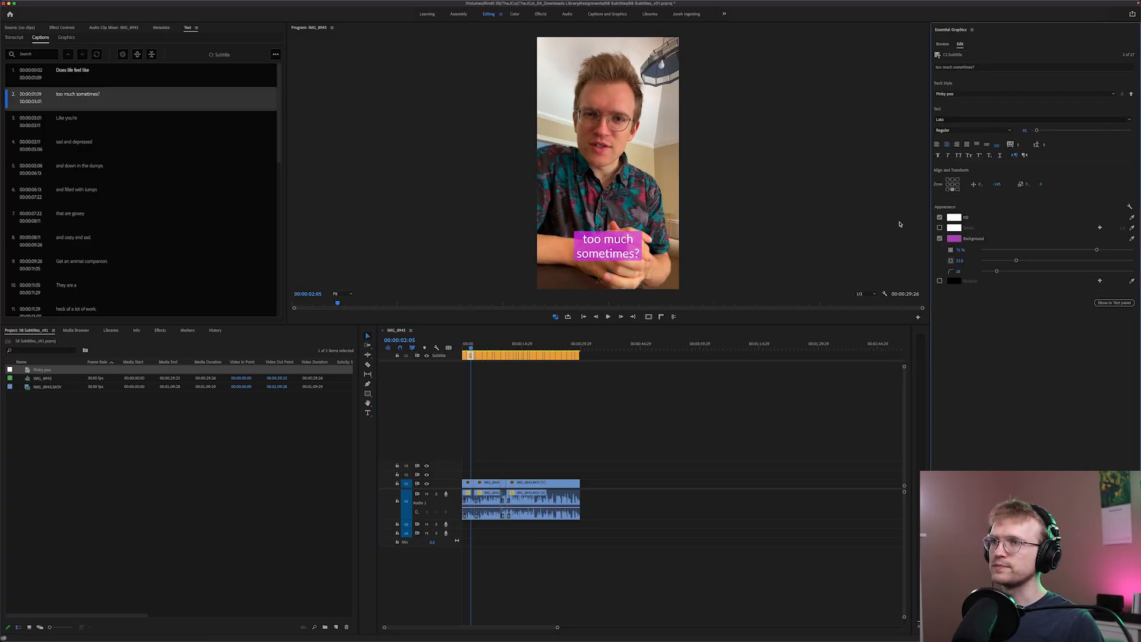
drag(1036, 131, 1034, 131)
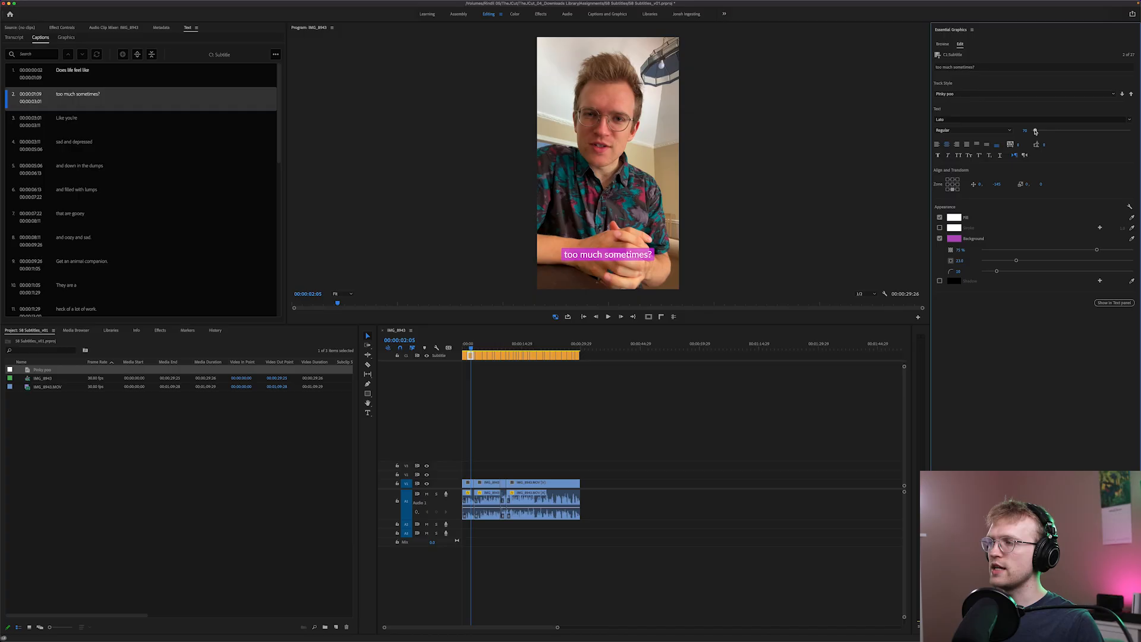
click(994, 94)
click(987, 104)
text(pinky poo 2)
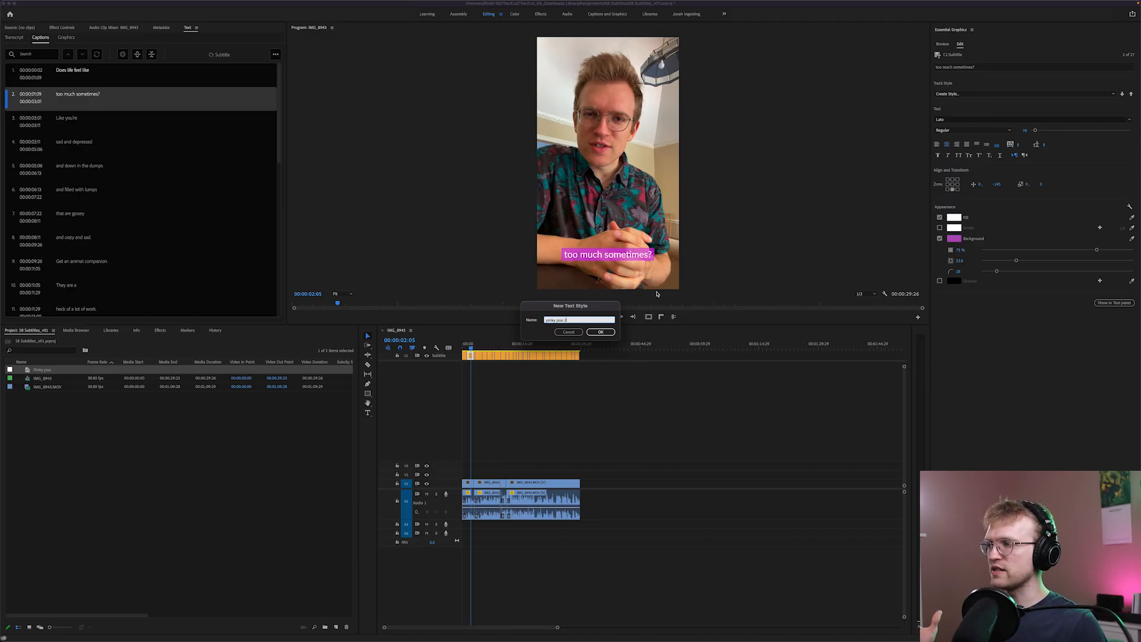
click(602, 331)
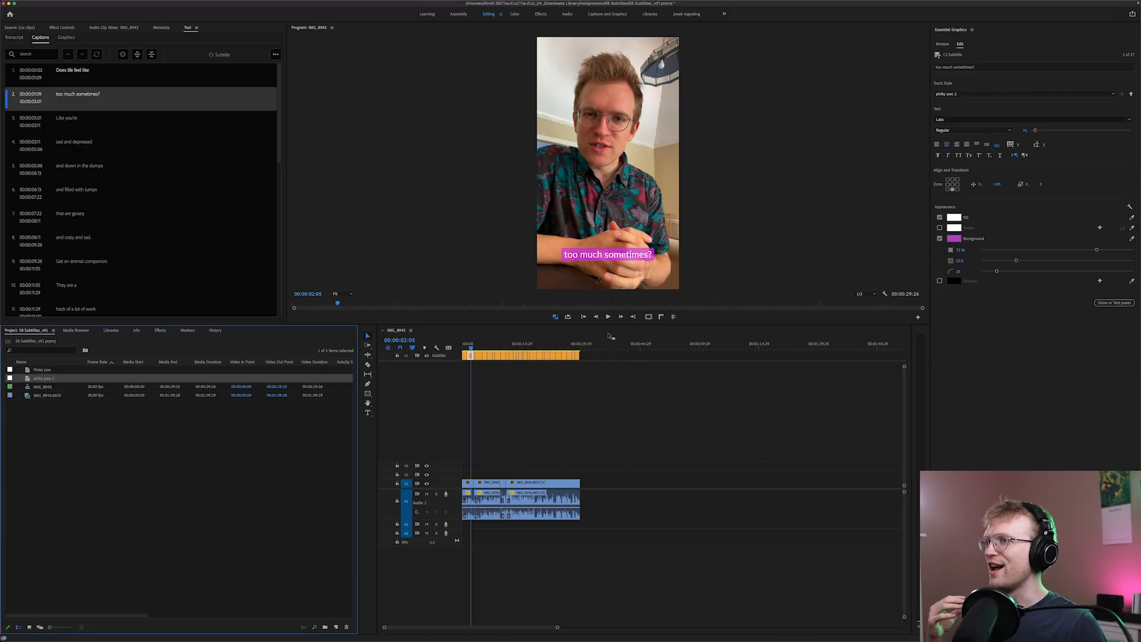
Examine the saved "Pinky poo" and "pinky poo 2" style items in the project
click(147, 433)
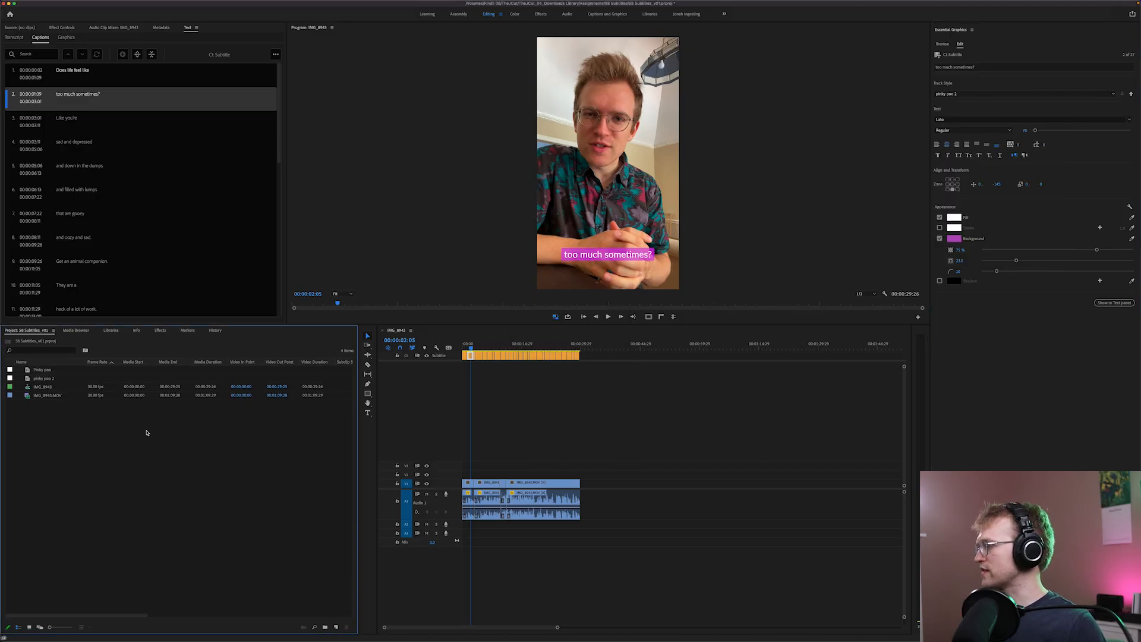
click(27, 370)
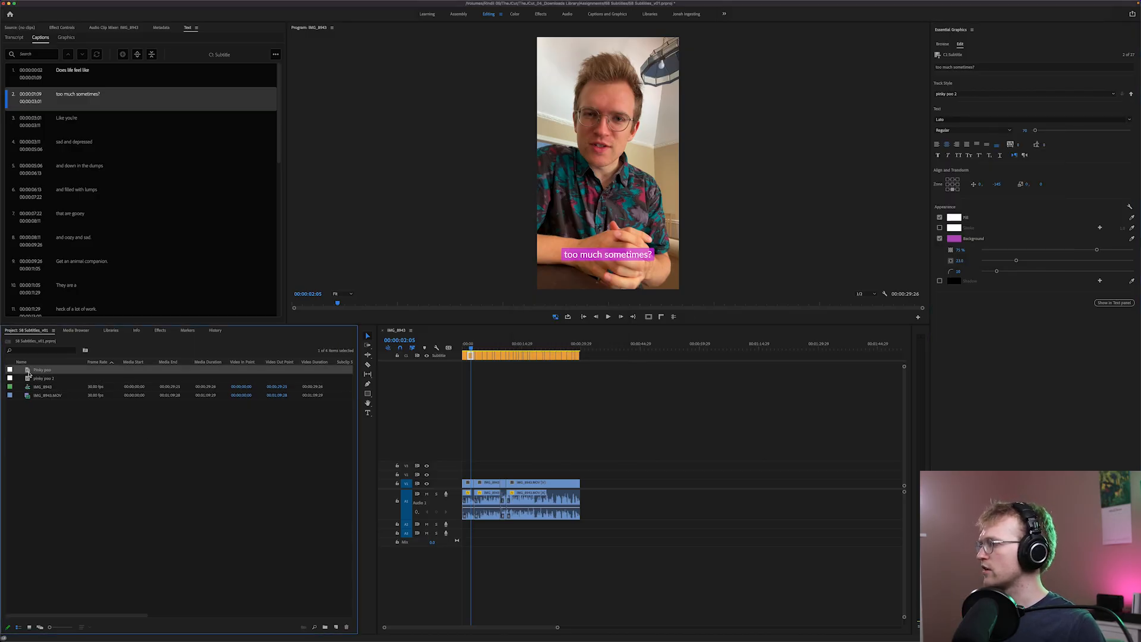
right_click(28, 372)
key(Escape)
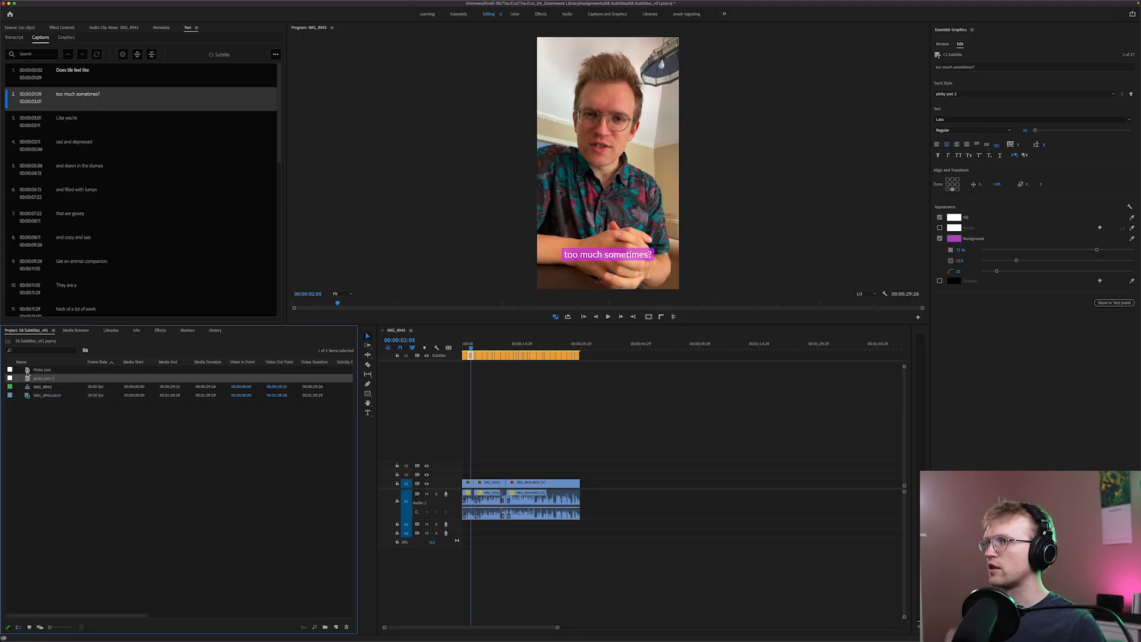
click(28, 379)
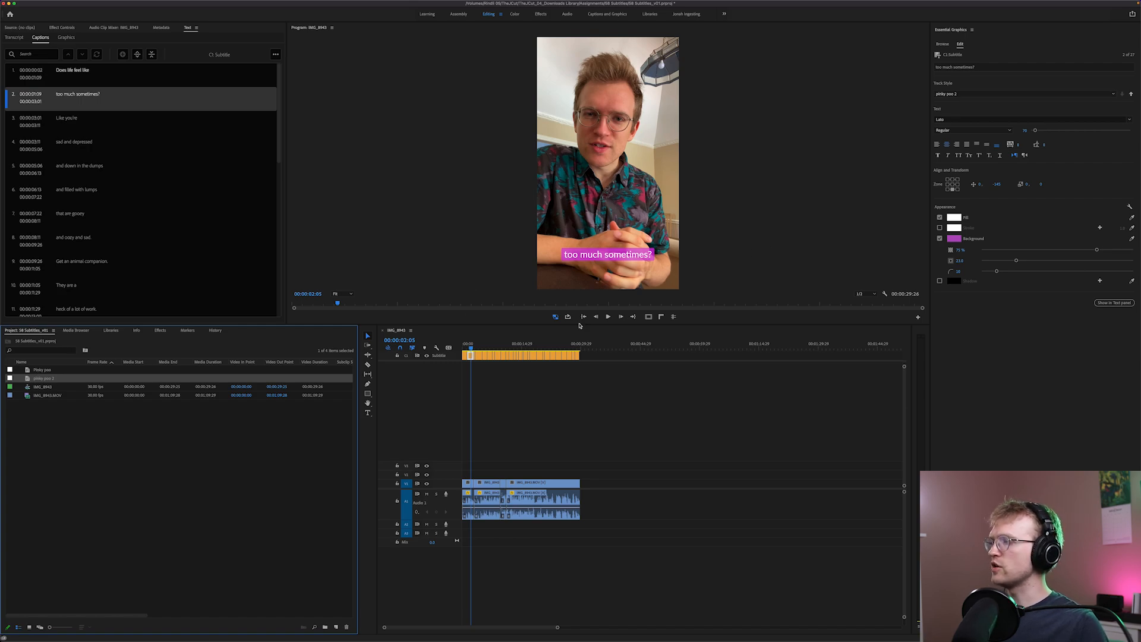
Play the captions from near the start through "And if you get a puppy," to check the new style
click(468, 345)
key(space)
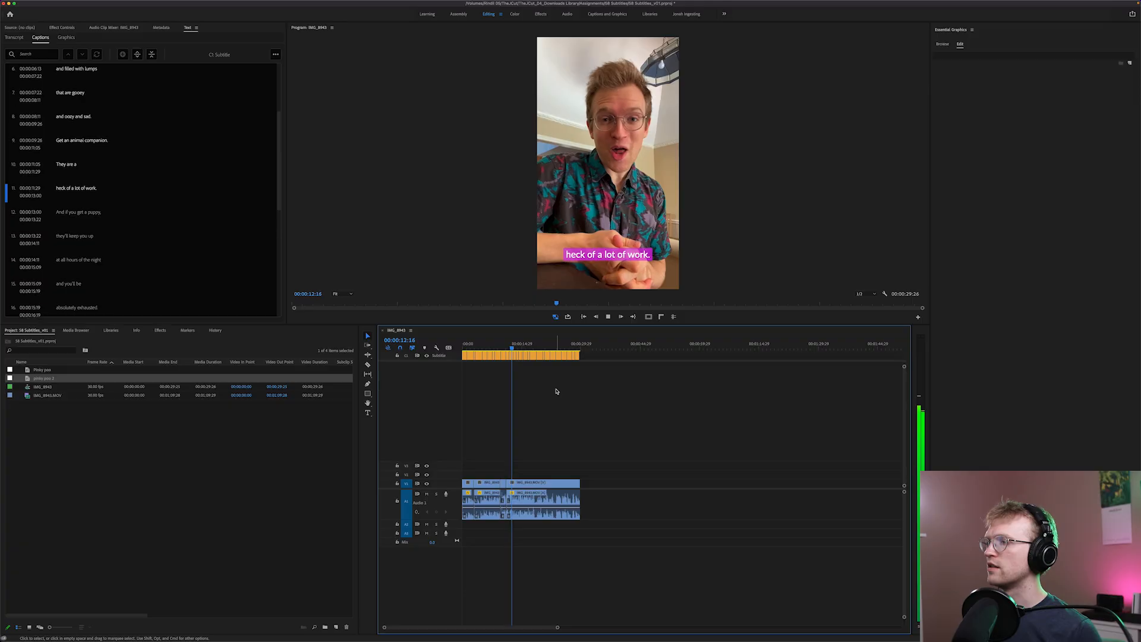
key(space)
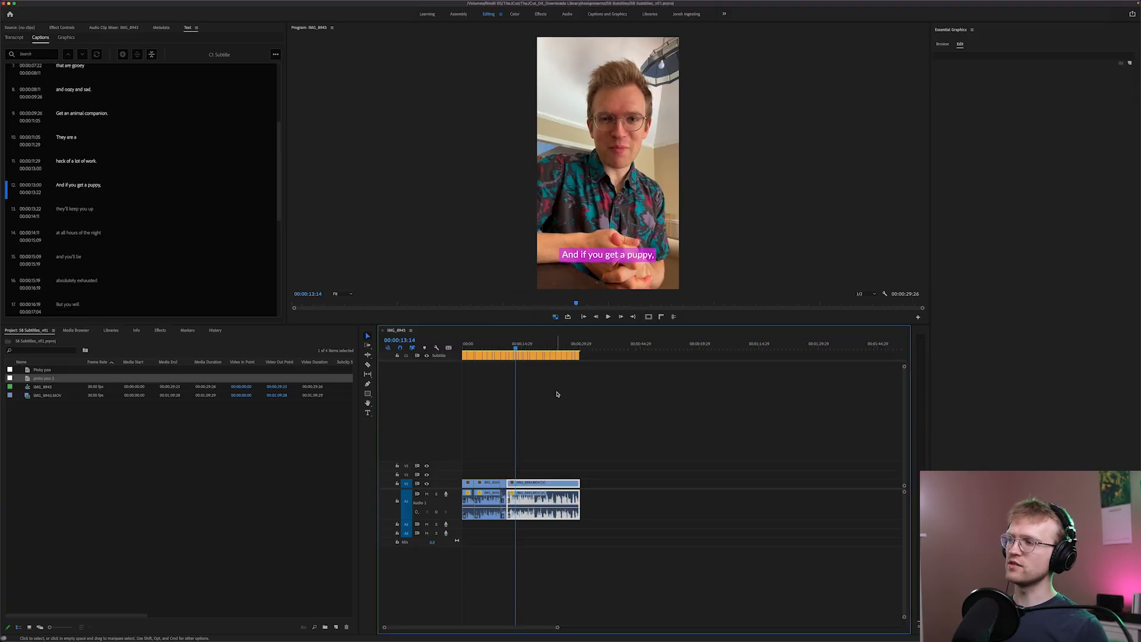
Merge the caption "they'll keep you up" into the preceding caption "And if you get a puppy,"
click(516, 356)
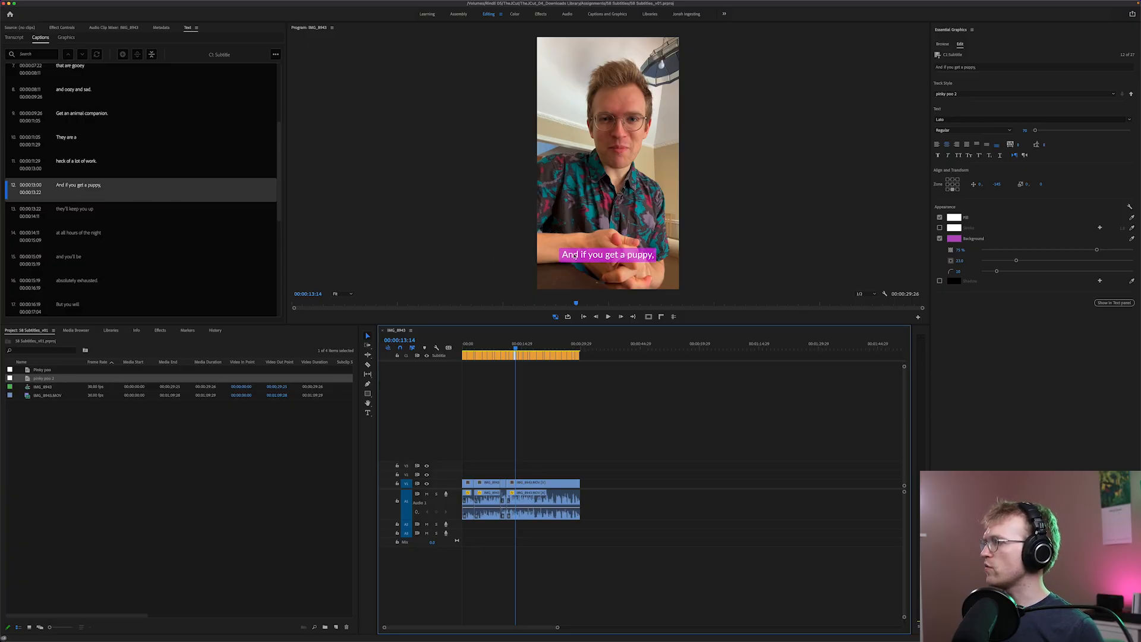
click(84, 220)
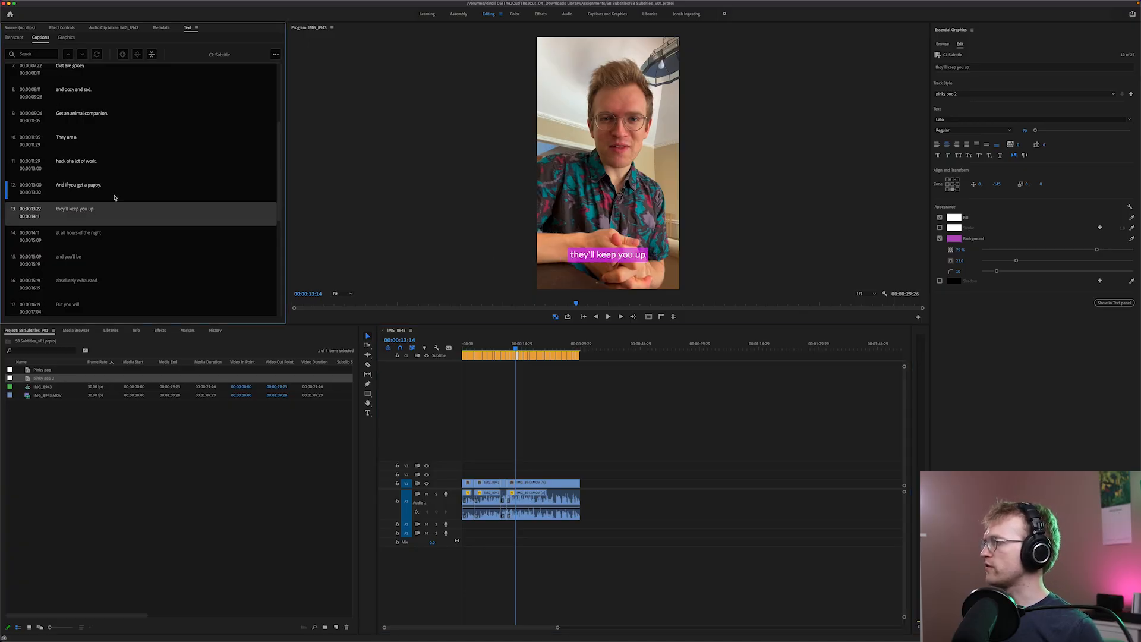
click(151, 54)
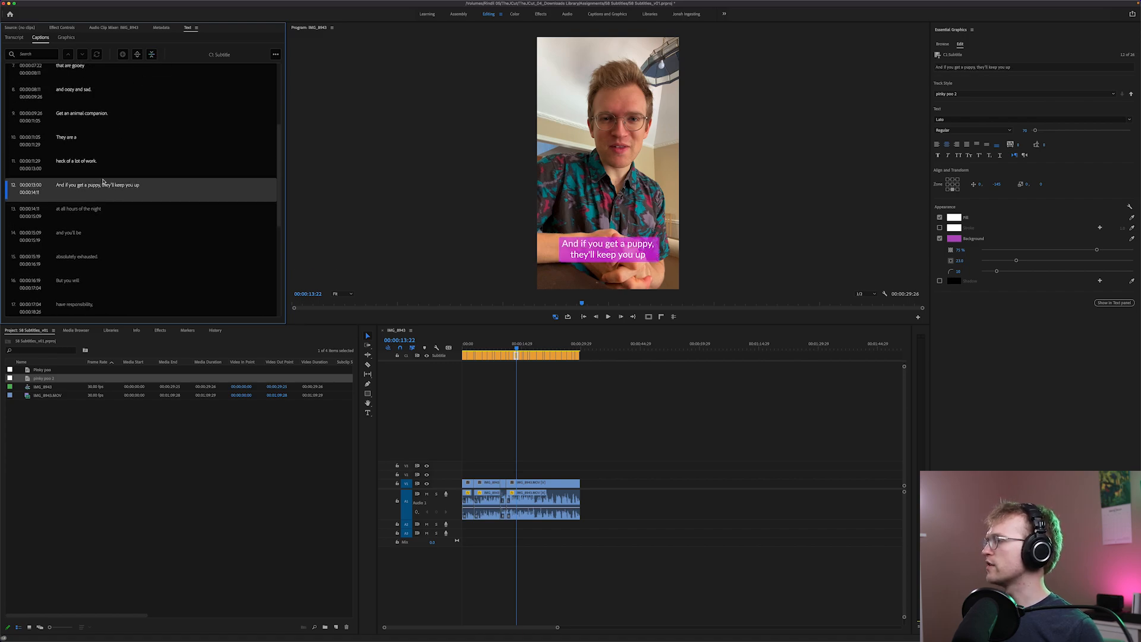
Split the merged caption "And if you get a puppy, they'll keep you up" into two captions
click(94, 160)
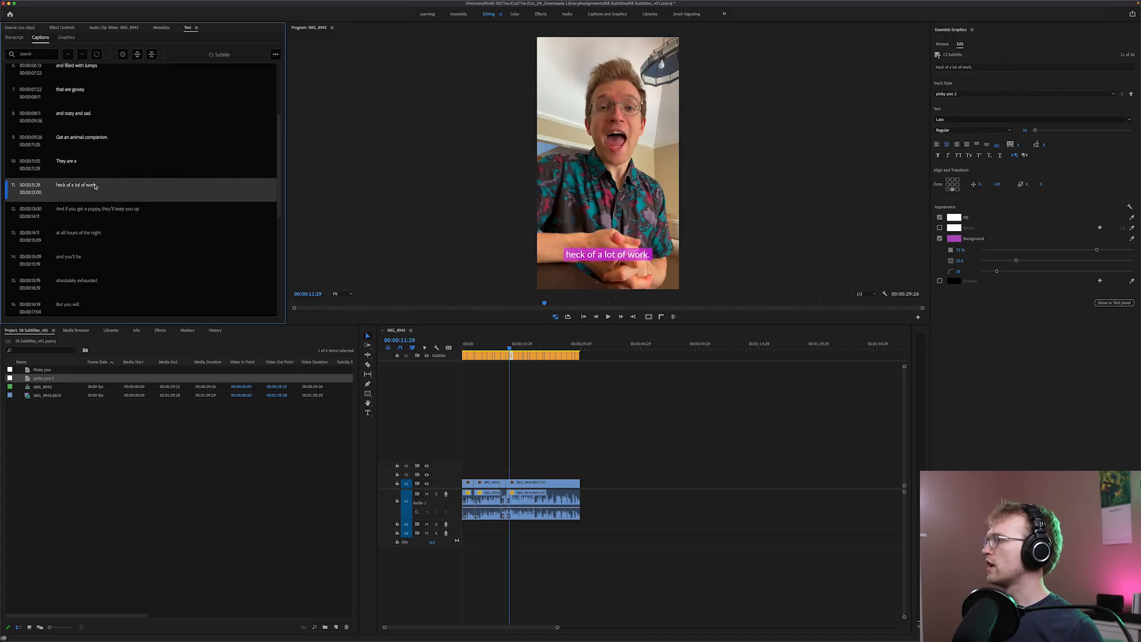
click(93, 213)
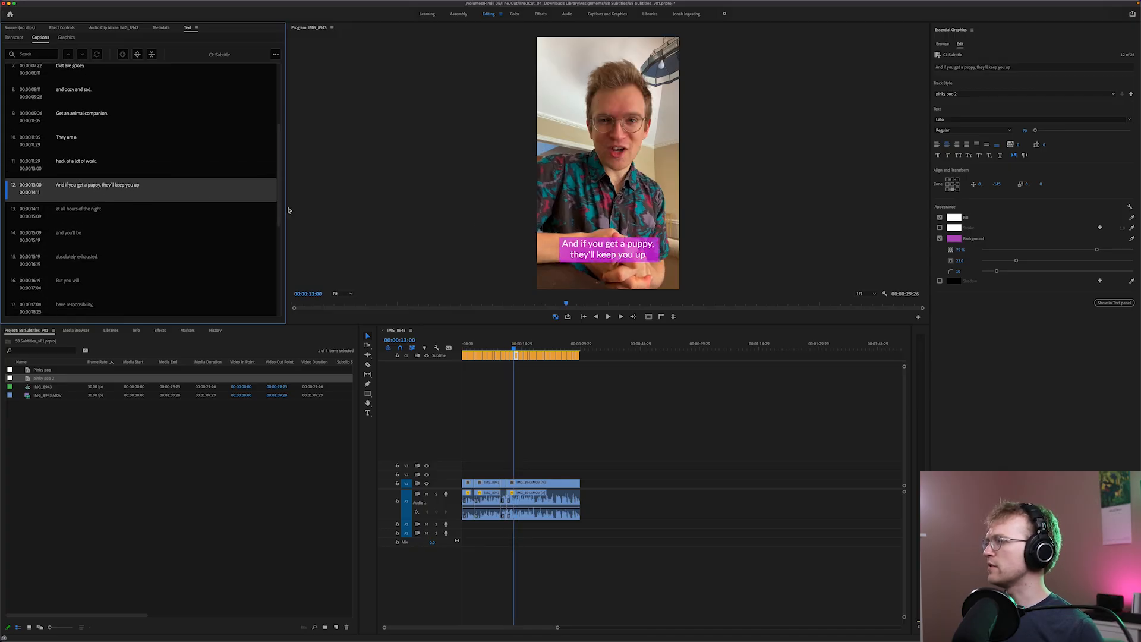
click(137, 54)
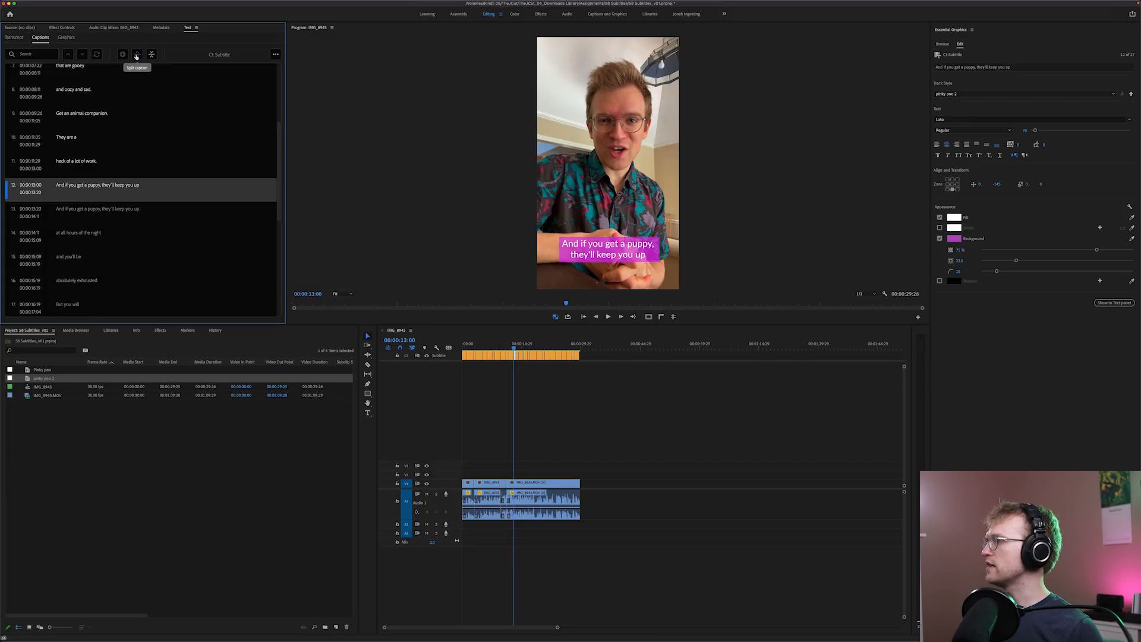
Trim the second of the two duplicate captions so its text reads only "they'll keep you up"
double_click(91, 211)
click(102, 178)
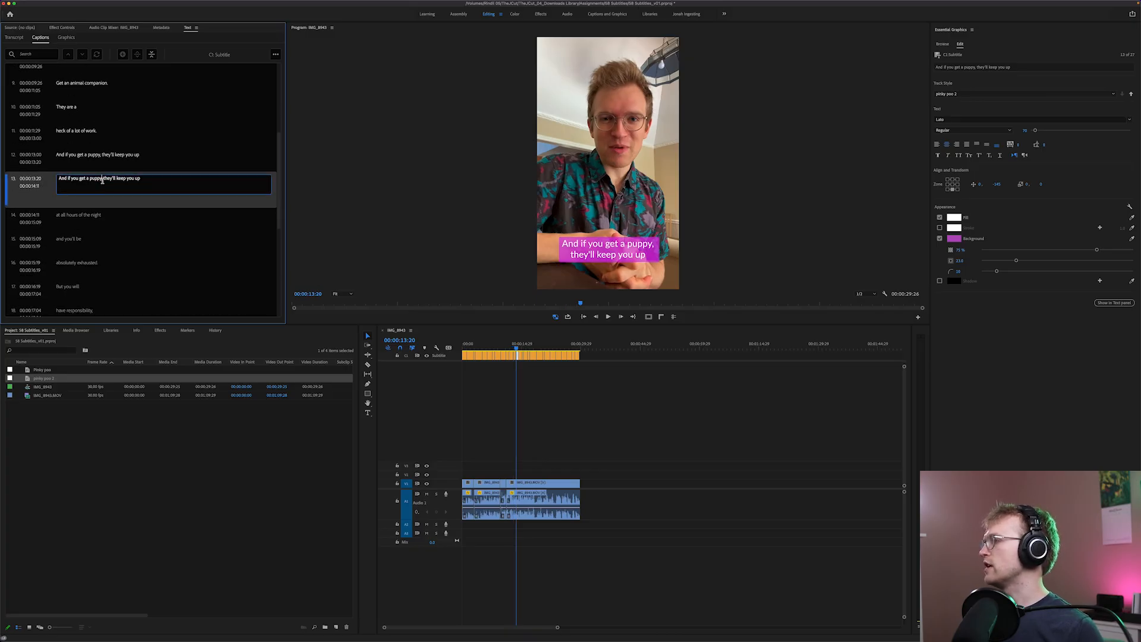
drag(104, 178, 41, 179)
key(BackSpace)
Trim the first of the two duplicate captions so its text reads only "And if you get a puppy,"
click(107, 156)
double_click(107, 156)
click(103, 172)
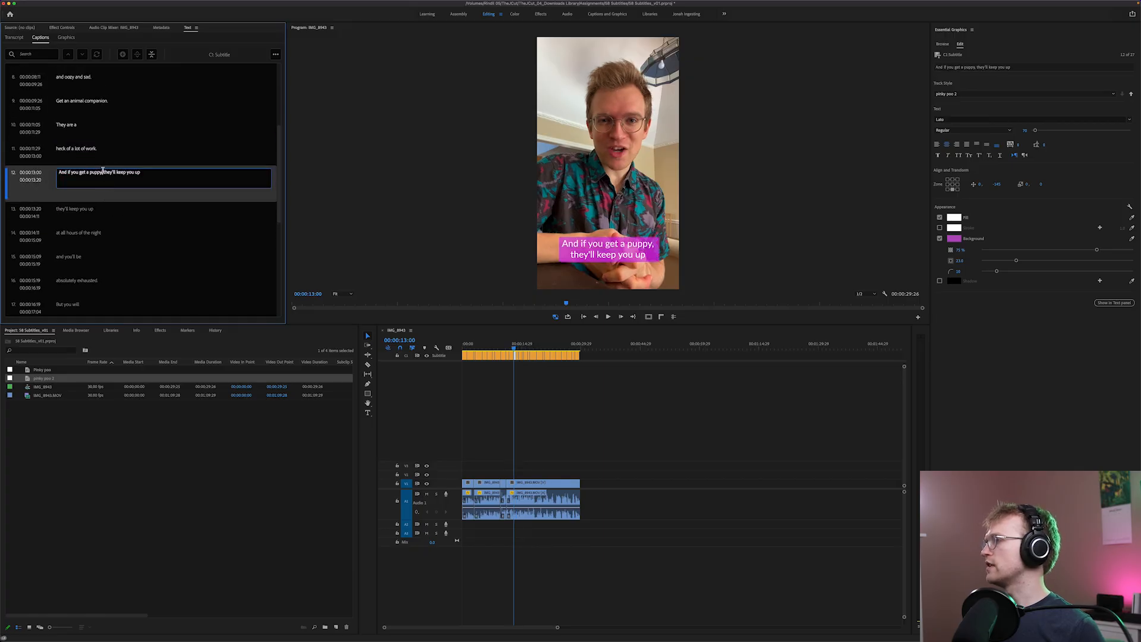
drag(101, 173, 191, 183)
key(BackSpace)
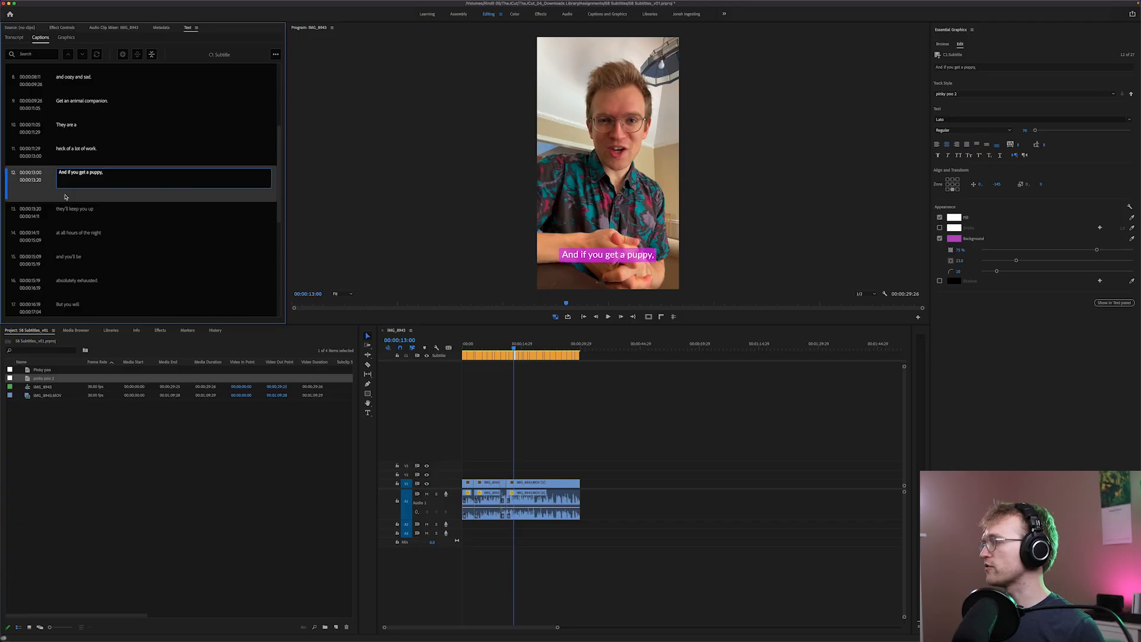
click(98, 197)
Play the sequence from "And if you get a puppy," to "at all hours of the night" to check the caption timing
click(515, 349)
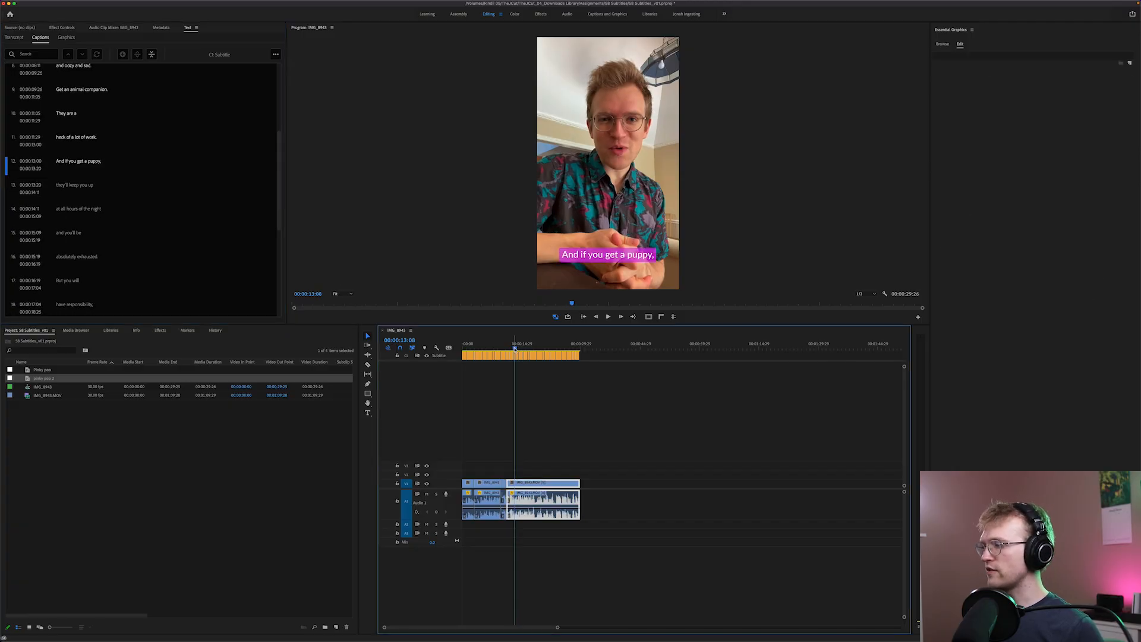
key(equal)
key(equal)
key(equal)
click(666, 343)
key(space)
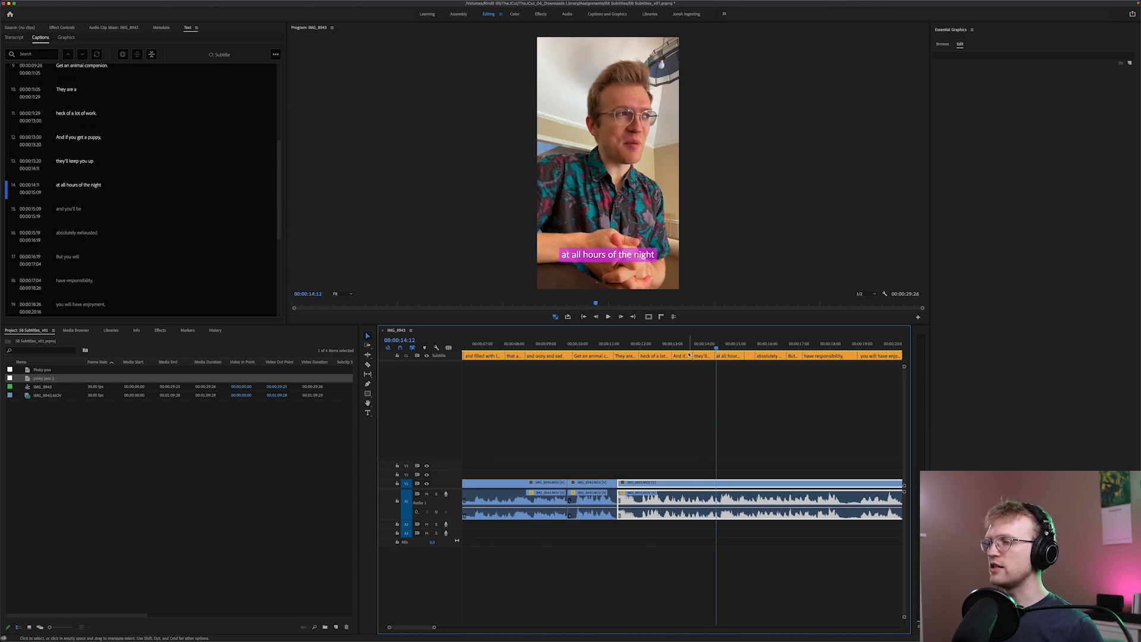
Roll the cut between the captions "And if you get a puppy," and "they'll keep you up" to 00:00:13:21
click(691, 346)
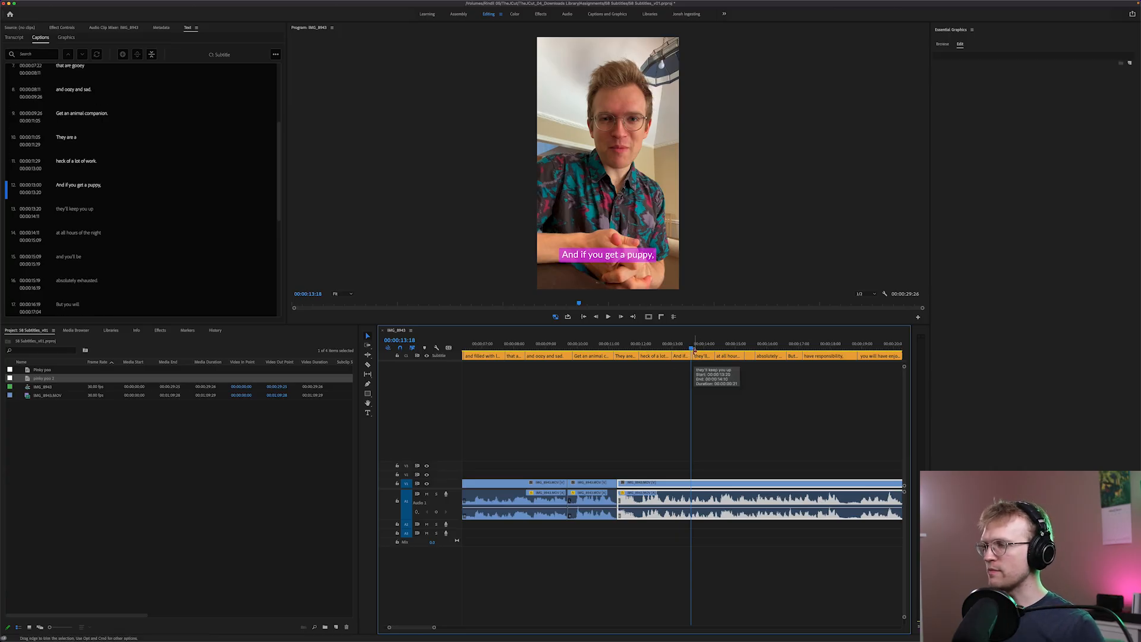
key(n)
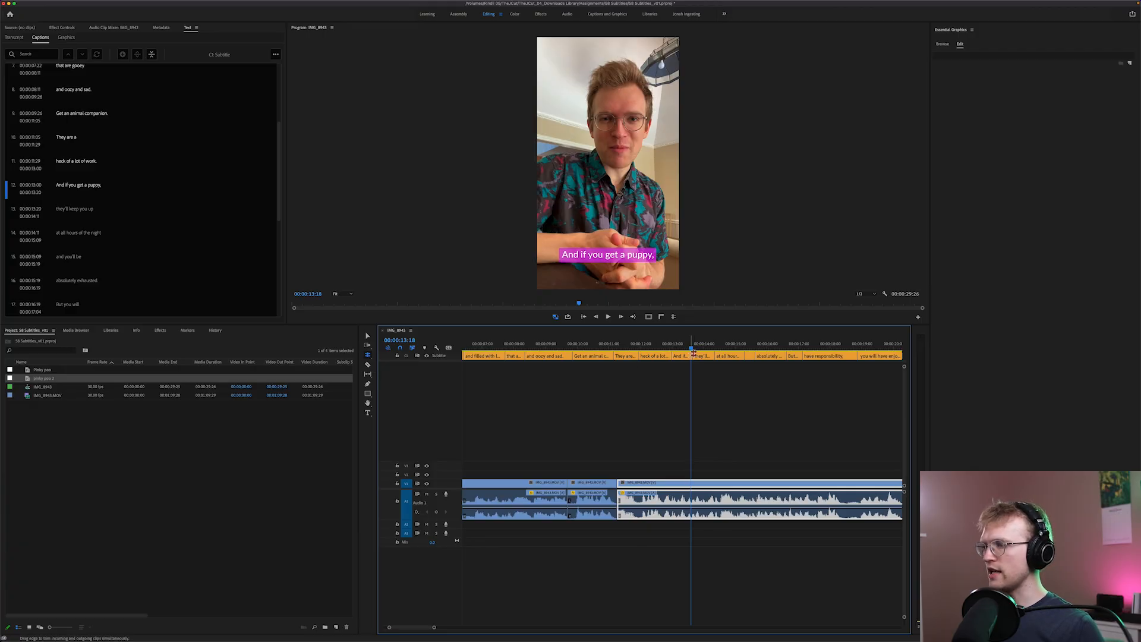
drag(693, 355, 694, 356)
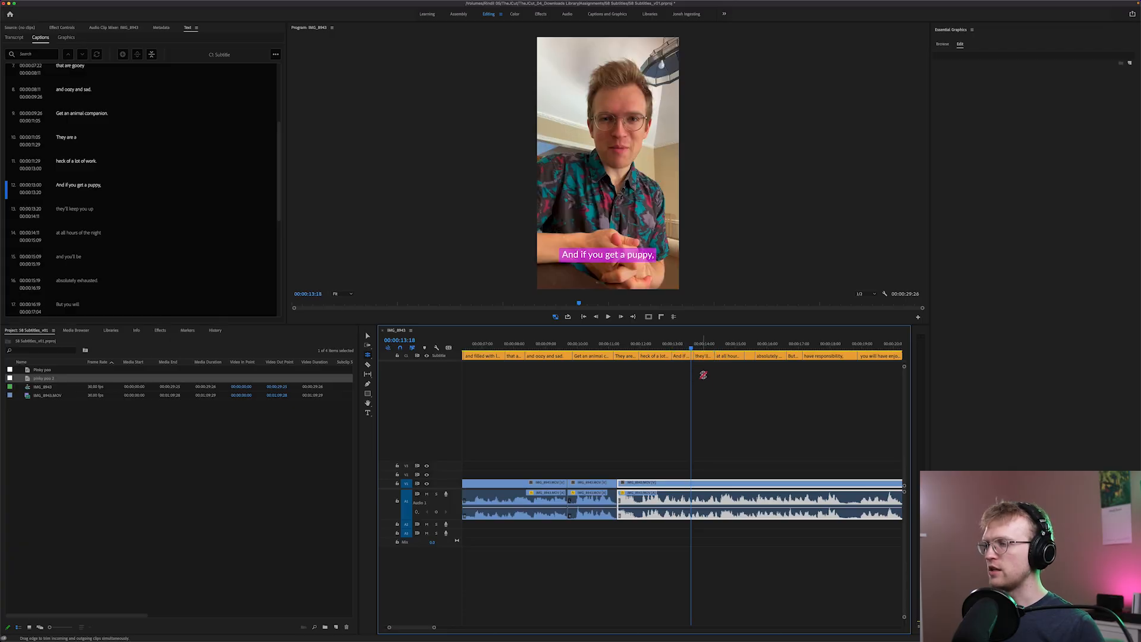
key(minus)
key(minus)
key(minus)
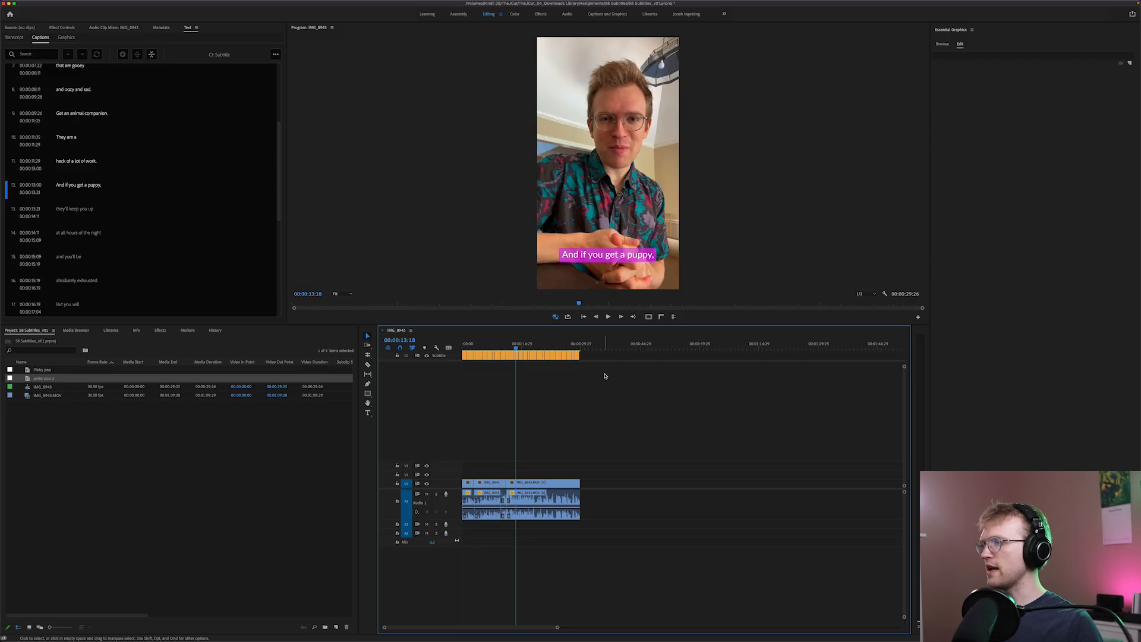
Open the sequence's export settings and set the captions export option to Create Sidecar File
key(super+m)
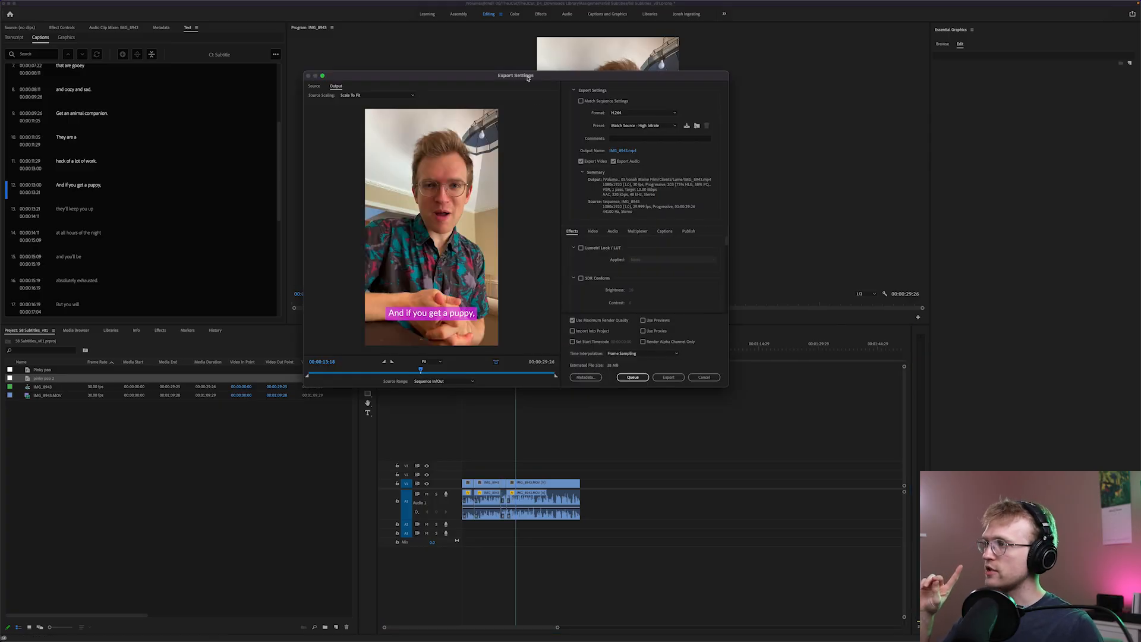
drag(529, 72, 579, 74)
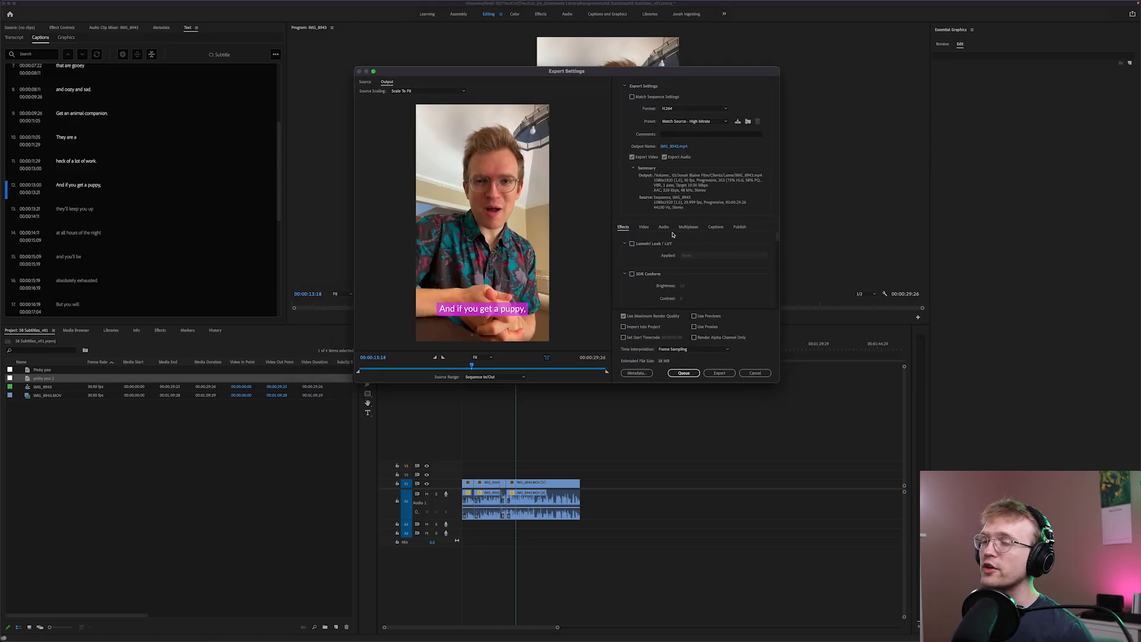
drag(632, 67, 642, 9)
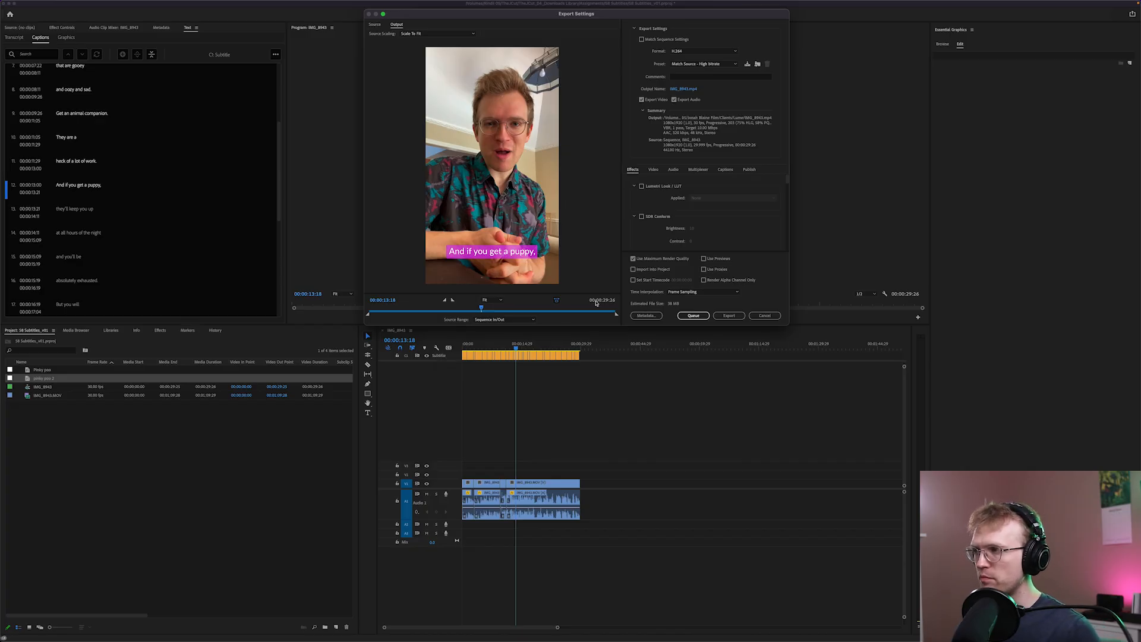
click(723, 172)
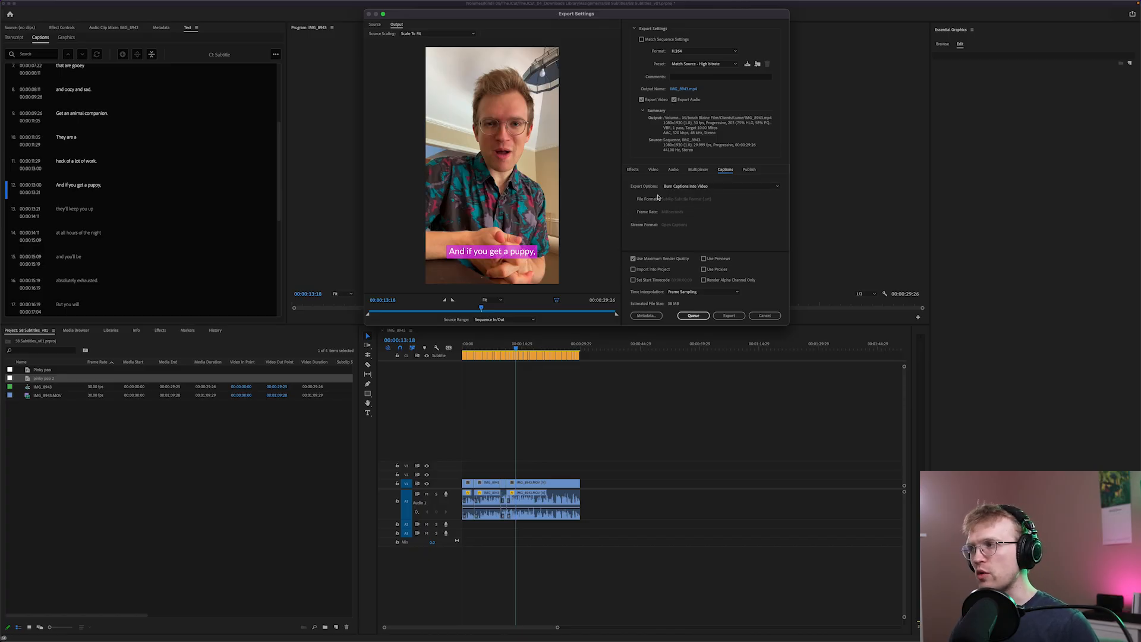
click(705, 186)
click(704, 202)
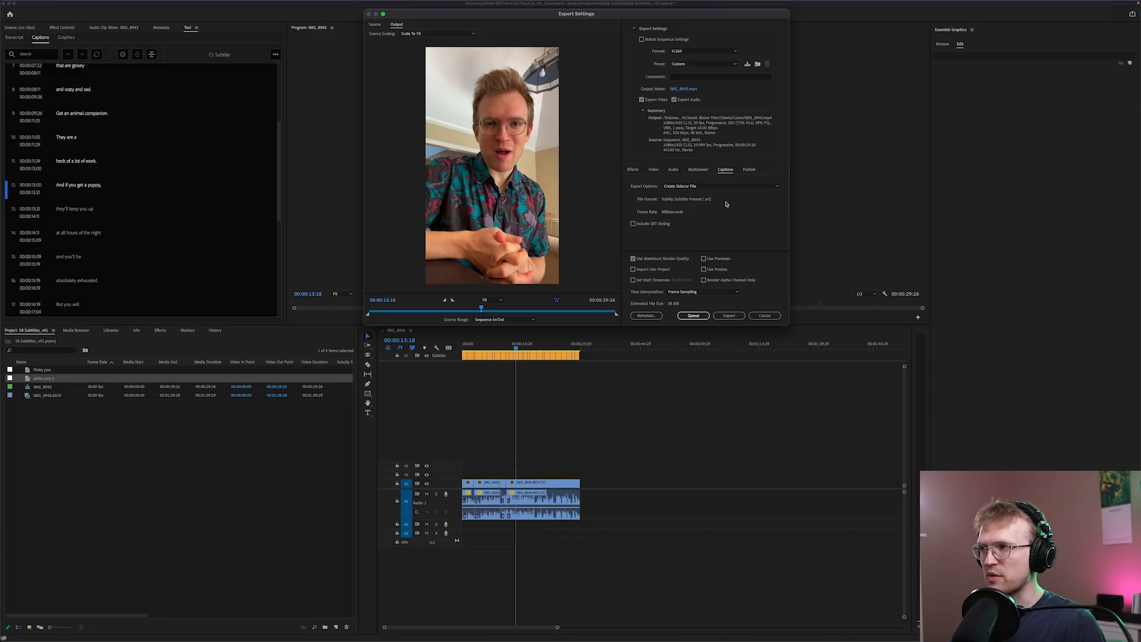
Set the captions export option to Burn Captions Into Video, view the basic video settings, and cancel the export
click(726, 187)
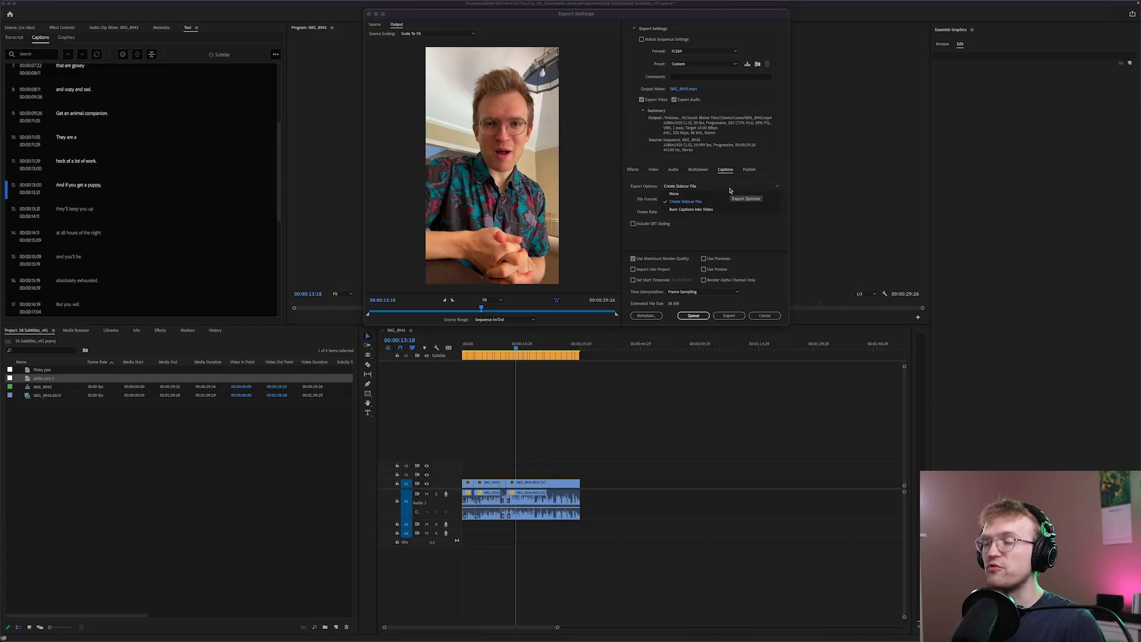
click(708, 209)
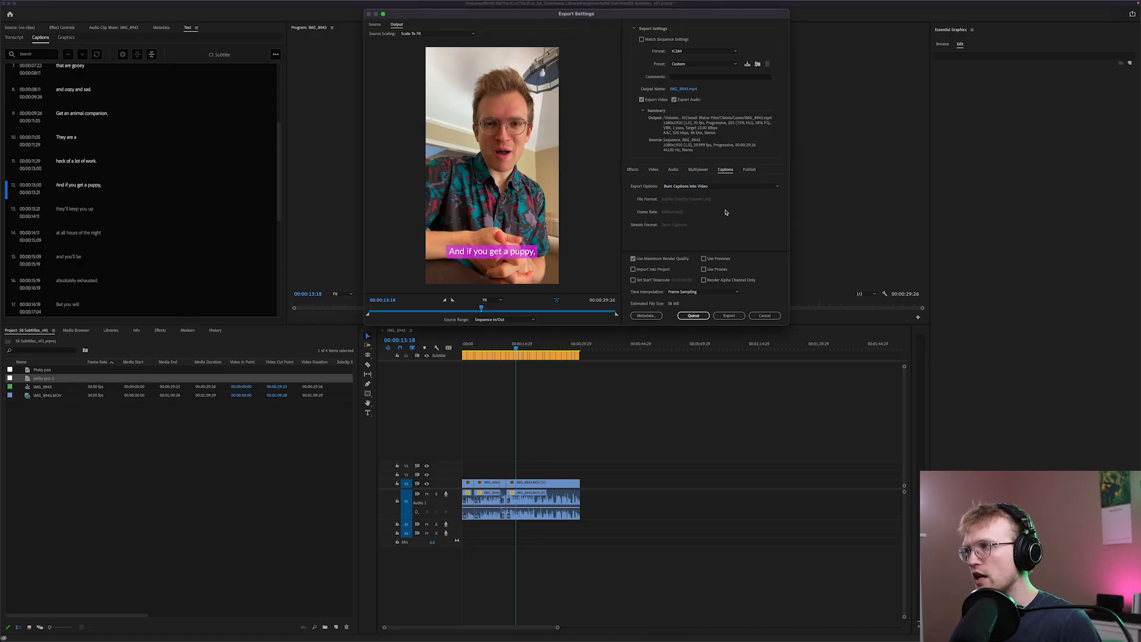
click(654, 170)
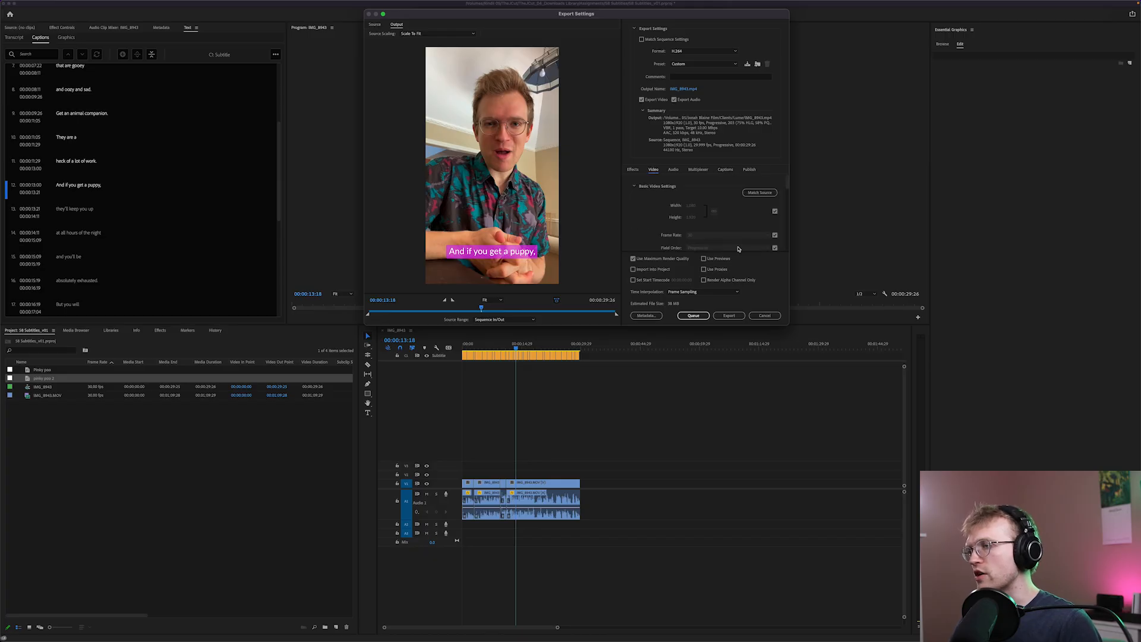
drag(787, 326, 792, 342)
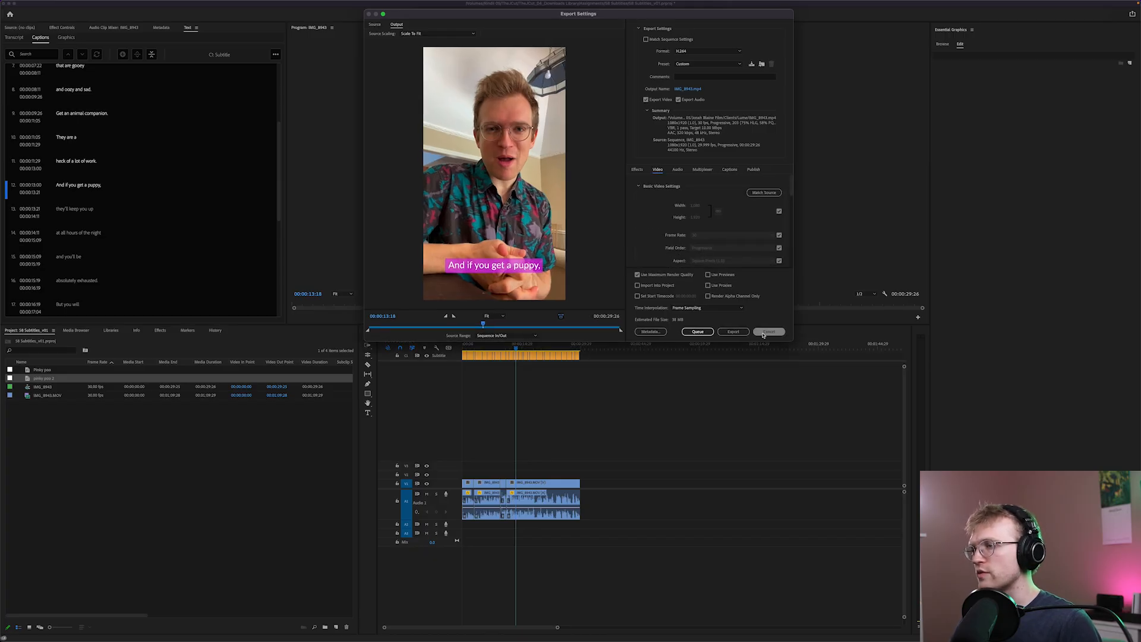
click(770, 331)
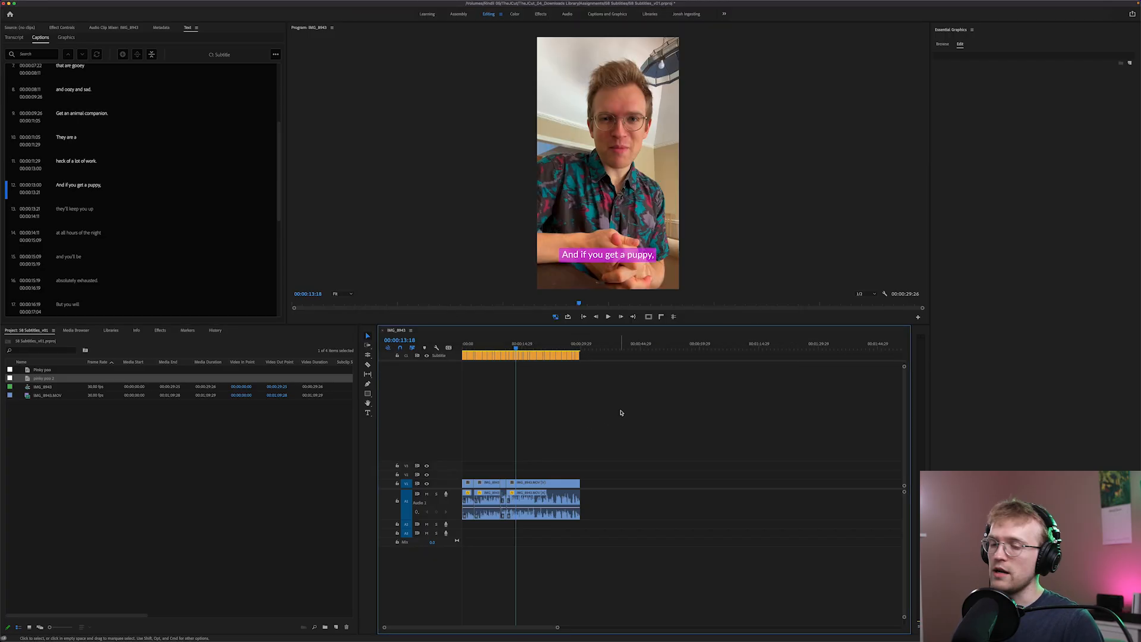